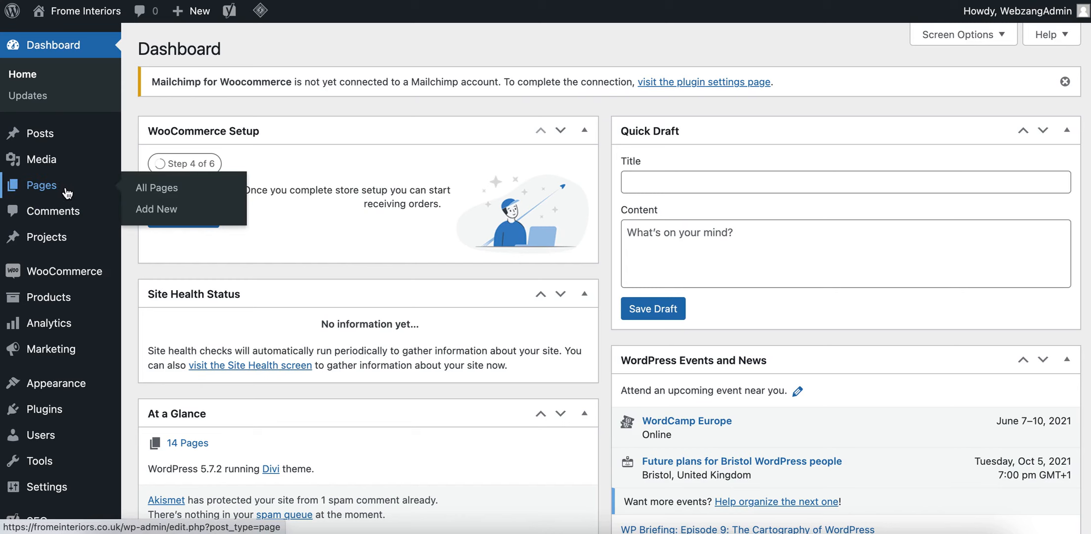
# Open the Reviews page from the site's list of pages and edit it with the Divi Builder.
pyautogui.click(42, 188)
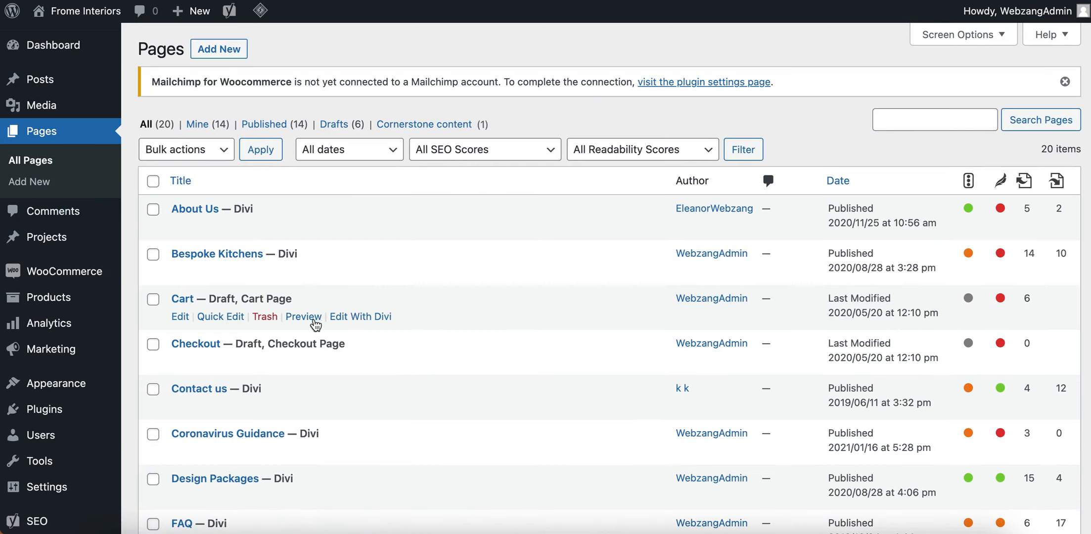
pyautogui.scroll(-1, 311, 322)
pyautogui.scroll(-10, 311, 322)
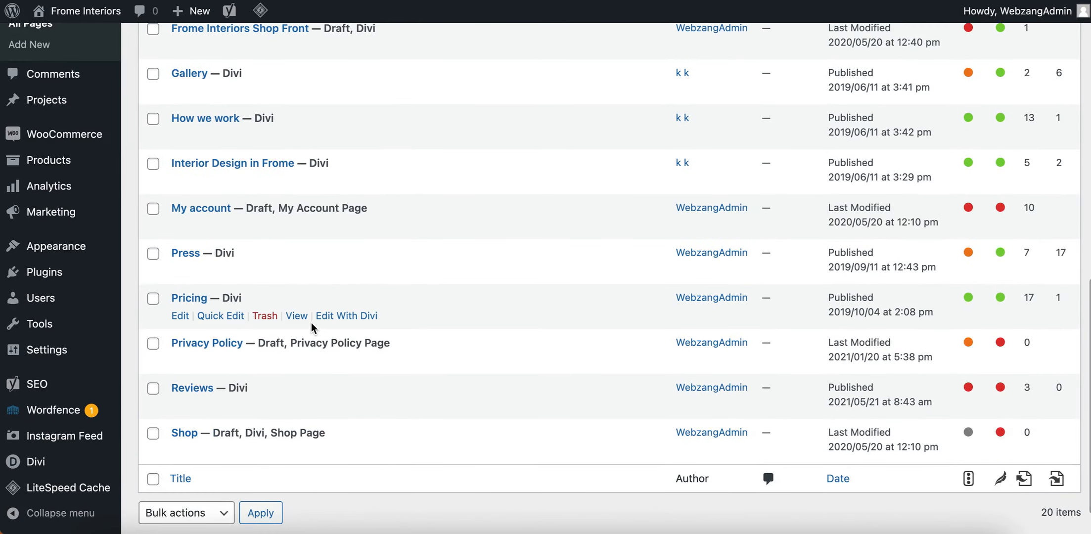
pyautogui.click(200, 388)
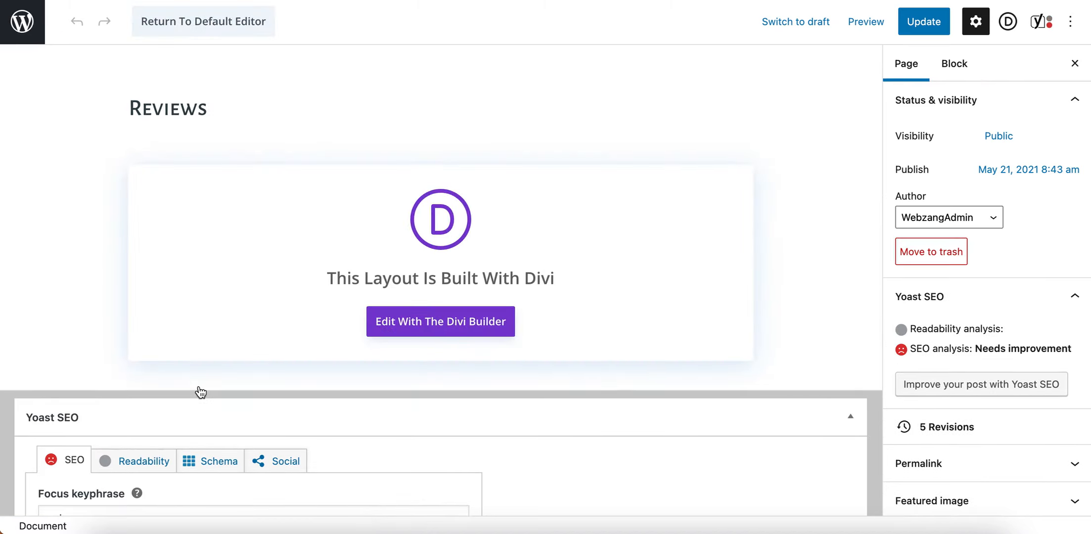
pyautogui.click(420, 321)
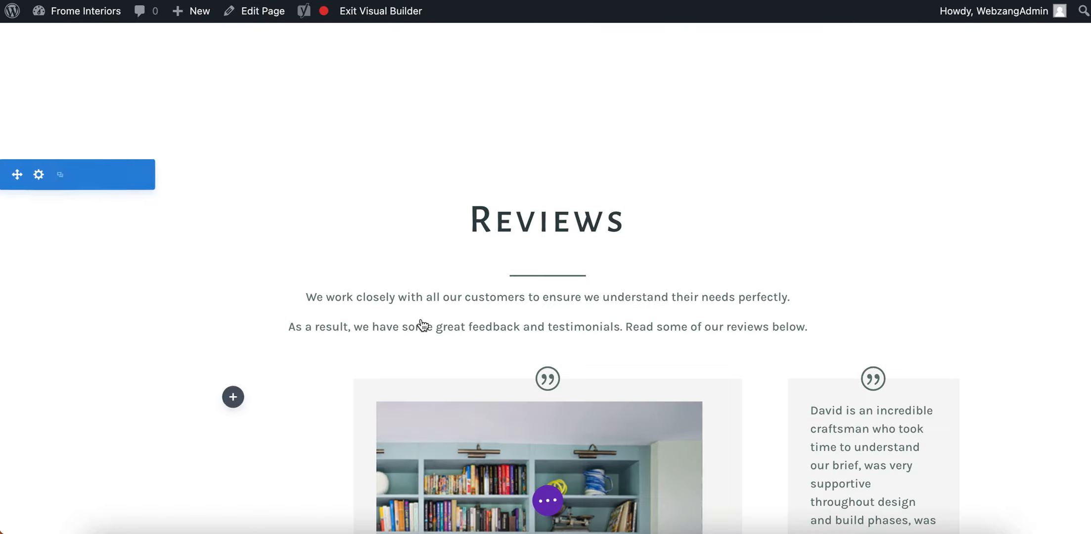
# Show the builder's page tools and switch the Reviews page to wireframe view.
pyautogui.scroll(-2, 614, 356)
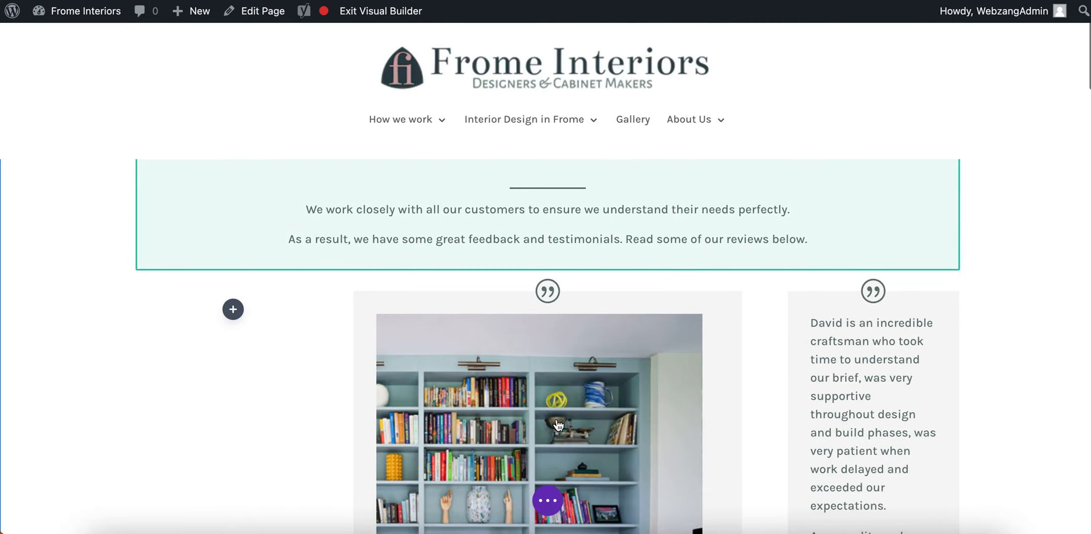
pyautogui.click(548, 501)
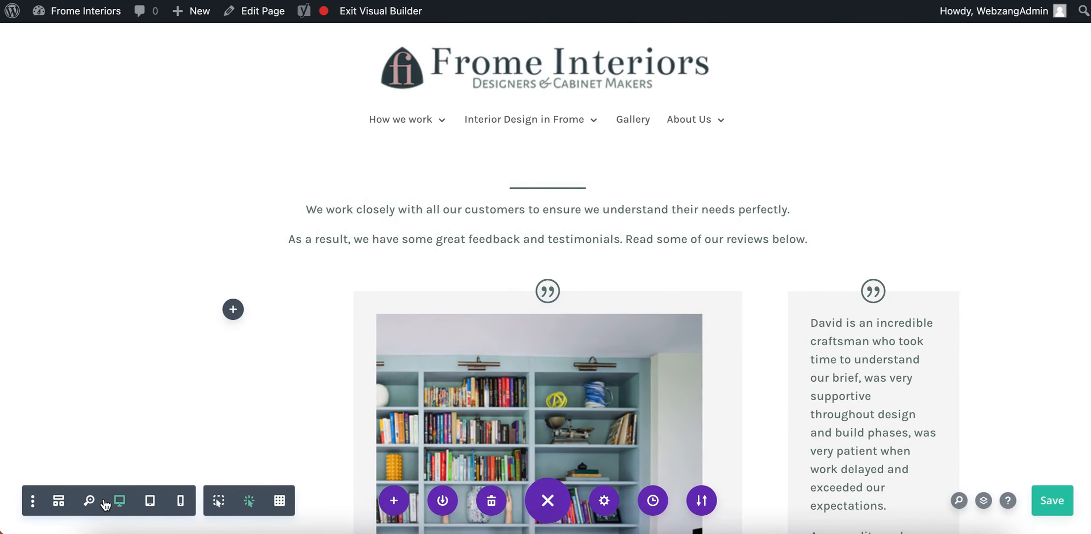
pyautogui.click(58, 502)
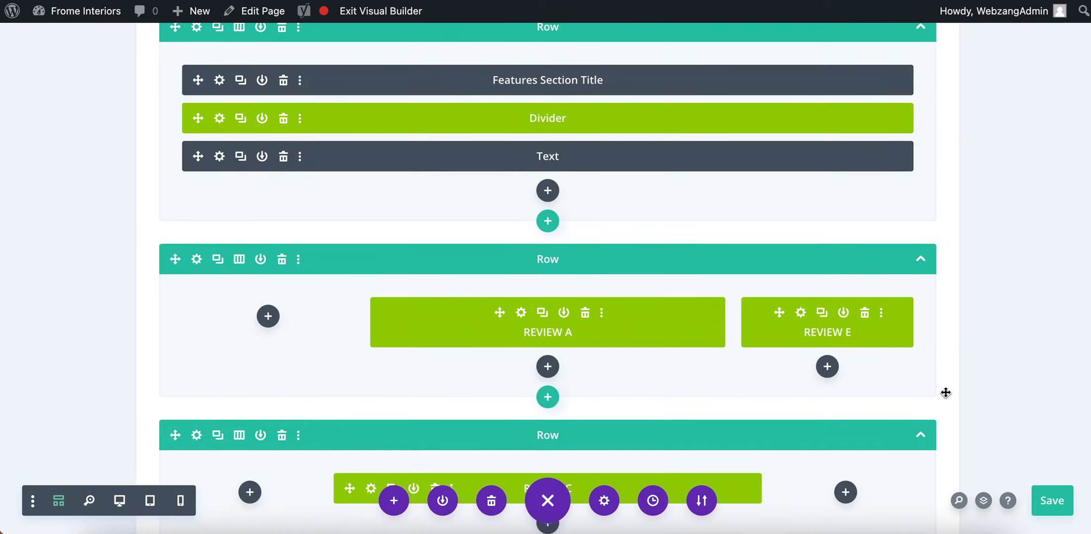
# Add a new Testimonial module below REVIEW G in the last row of the Features Section.
pyautogui.scroll(-5, 945, 392)
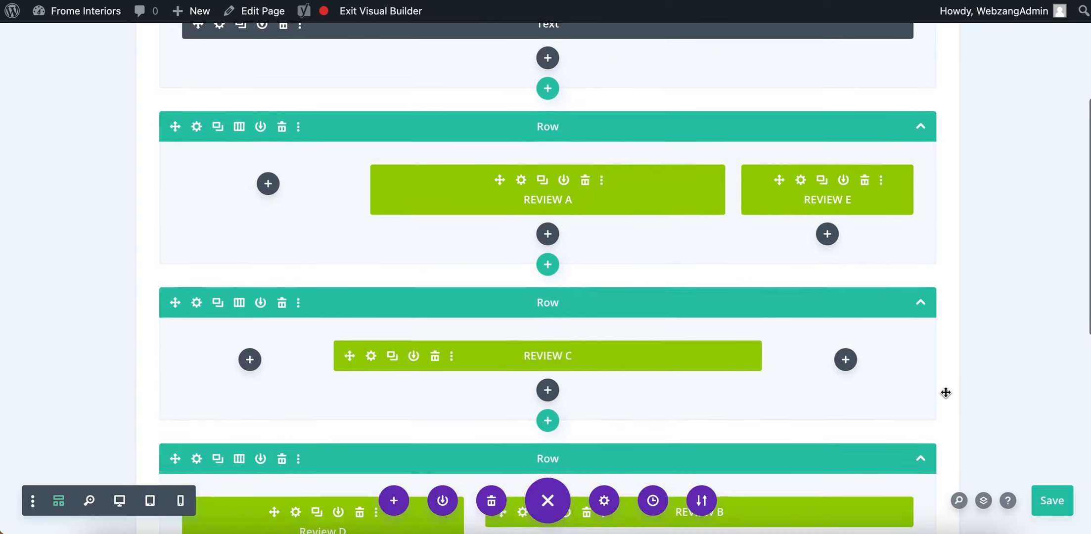
pyautogui.scroll(8, 946, 392)
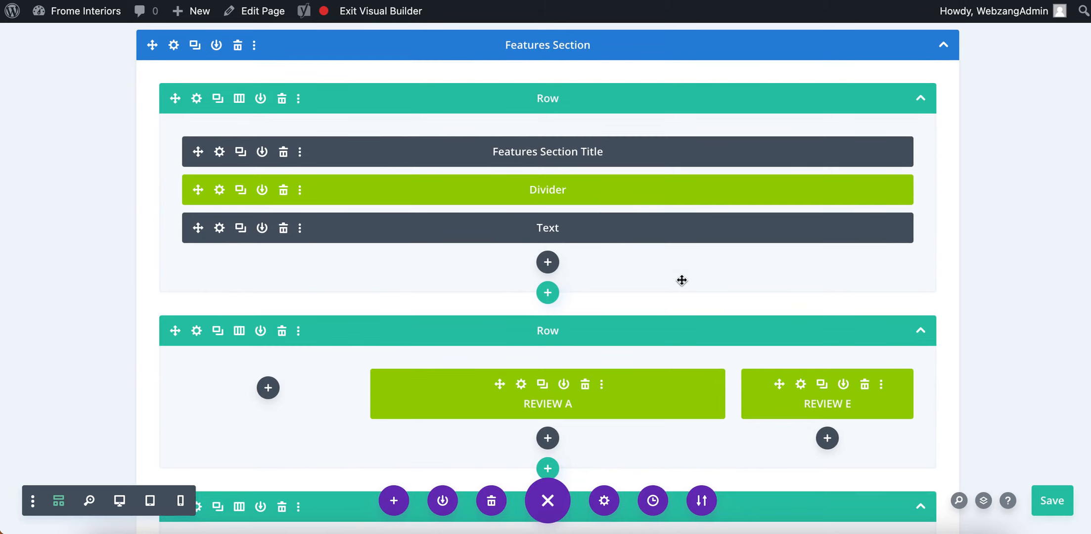
pyautogui.scroll(-1, 682, 280)
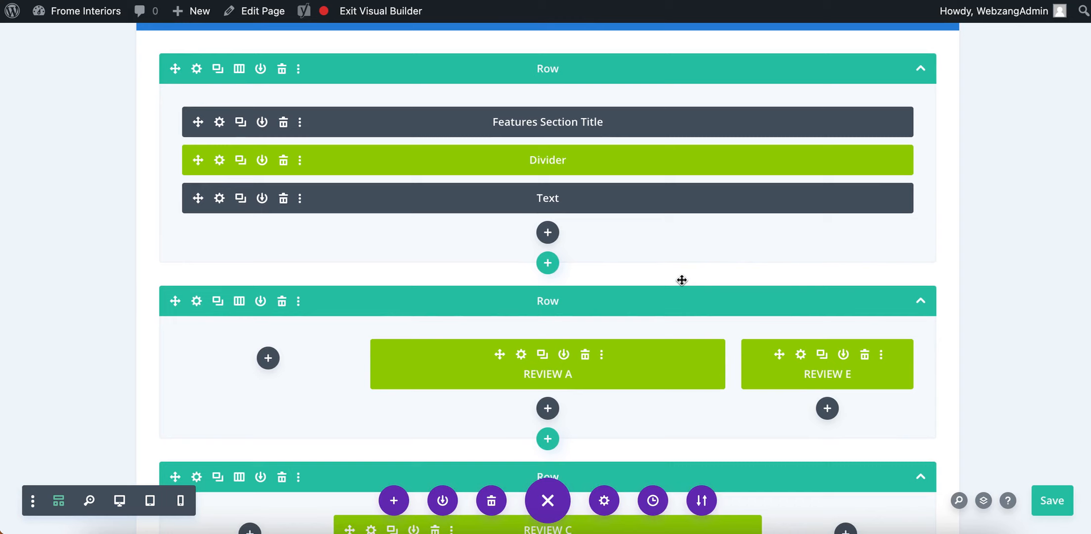
pyautogui.scroll(-5, 681, 280)
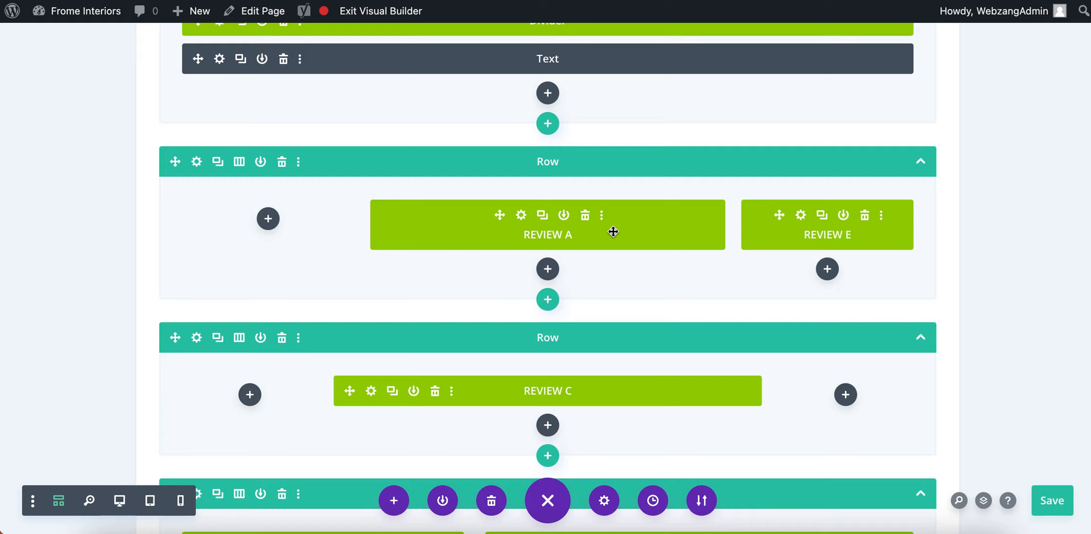
pyautogui.scroll(-10, 613, 232)
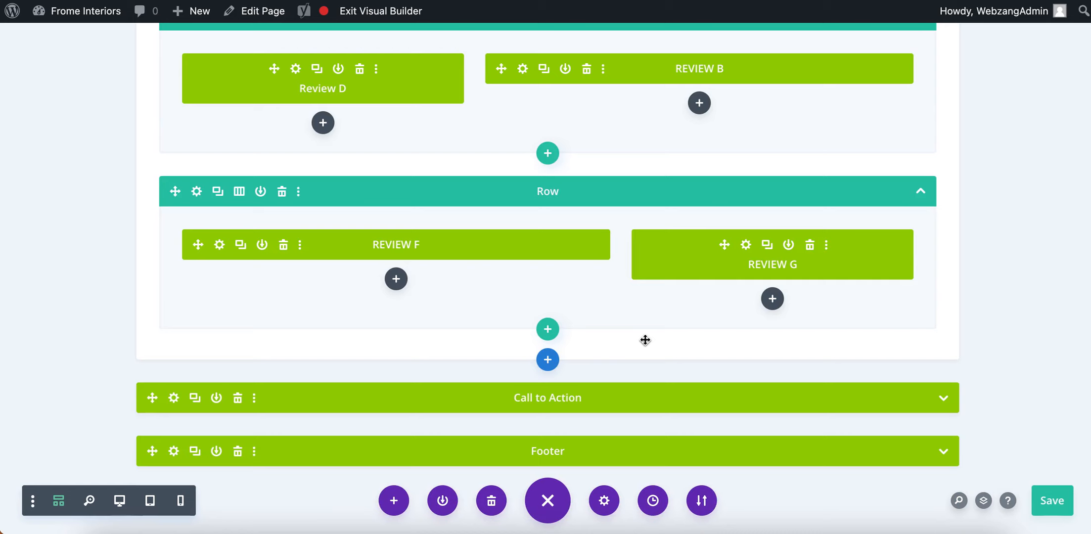
pyautogui.click(772, 303)
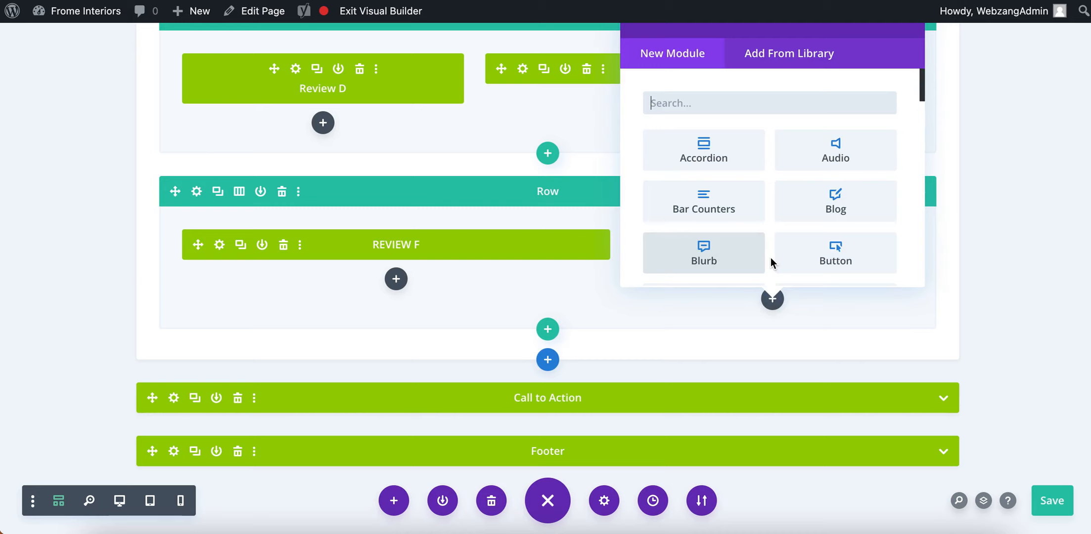
pyautogui.scroll(-3, 771, 262)
pyautogui.scroll(-8, 771, 262)
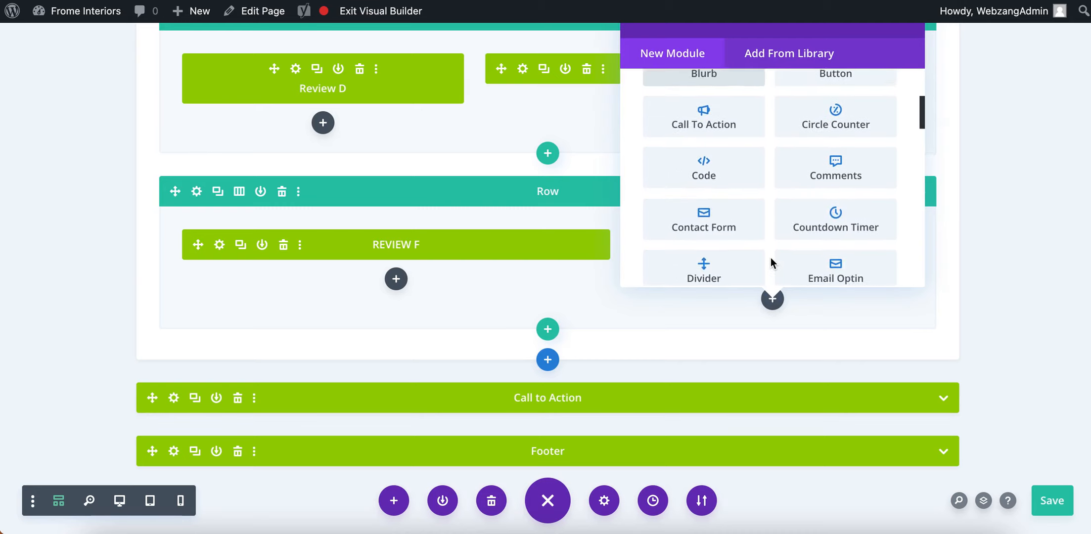
pyautogui.scroll(-5, 771, 262)
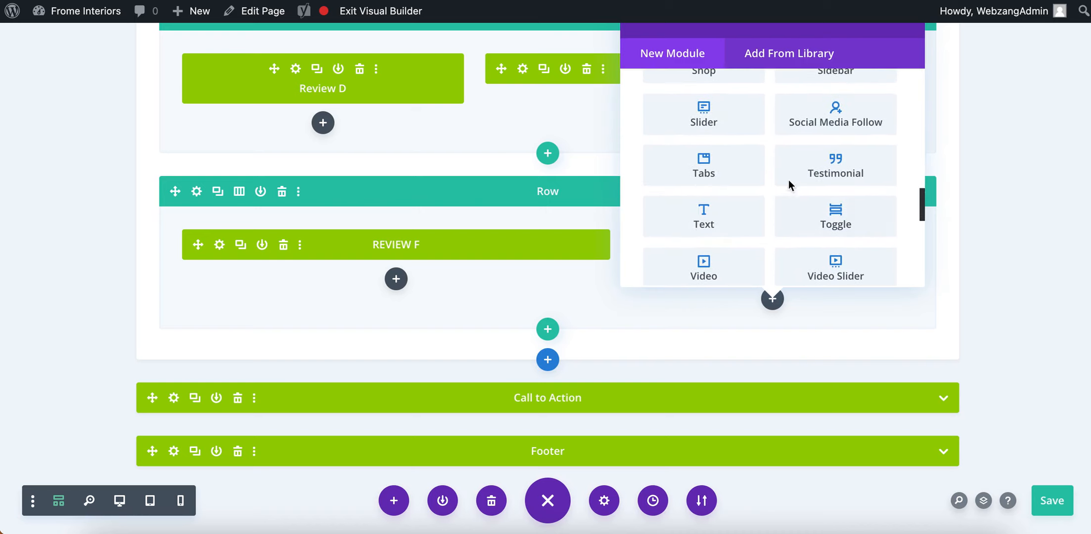
pyautogui.click(871, 159)
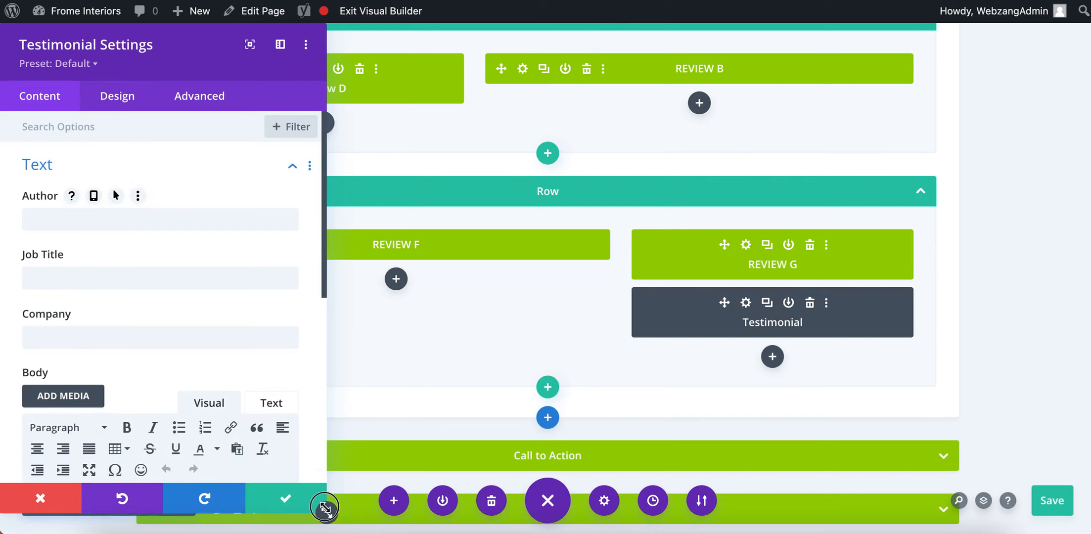
# Enlarge the Testimonial settings window and enter the reviewer's first name as the author.
pyautogui.moveTo(325, 512); pyautogui.dragTo(504, 523)
pyautogui.click(99, 227)
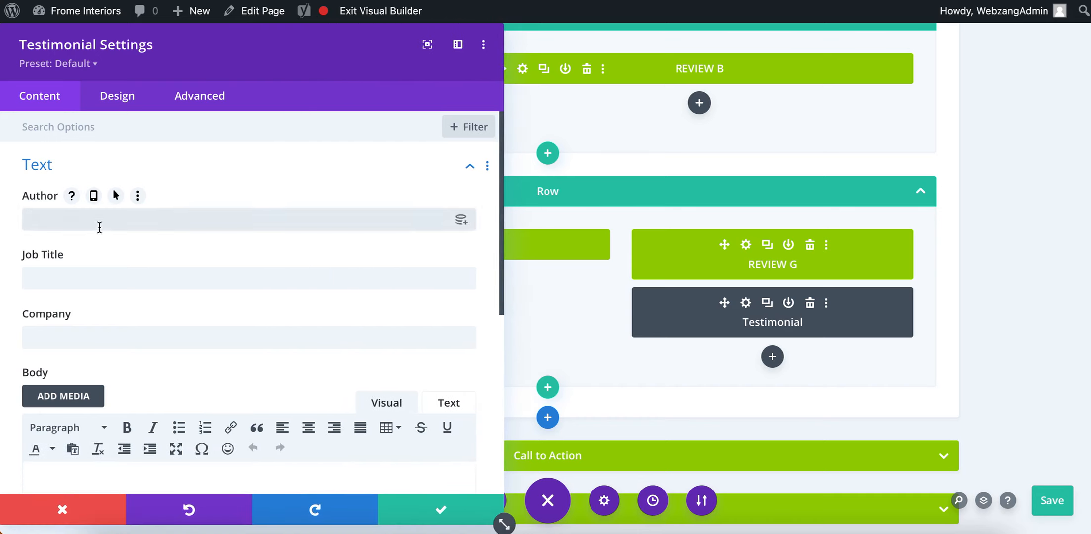
pyautogui.write('Eleanor')
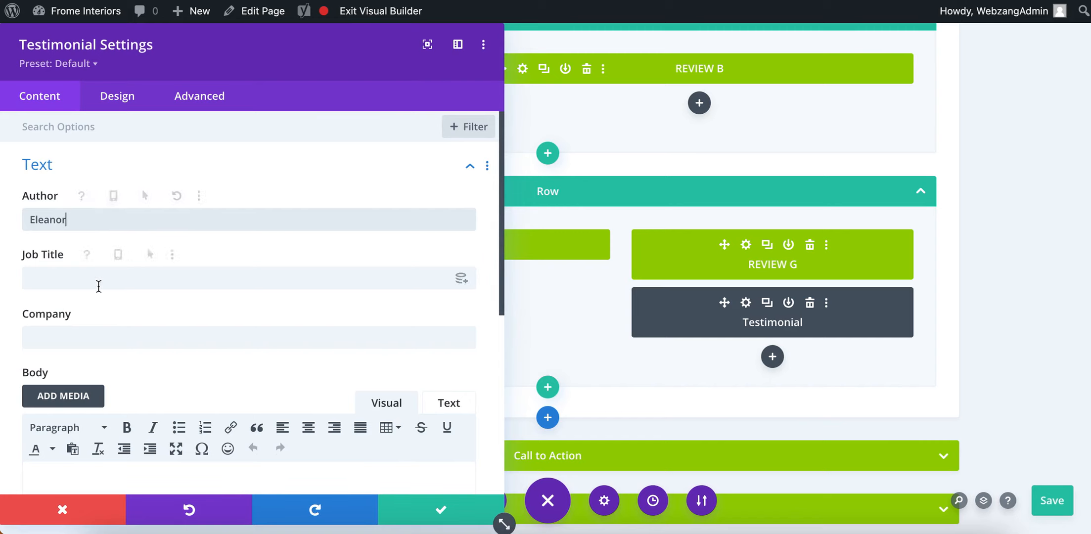
# Enter "Fantastic furniture!" as the testimonial's body text.
pyautogui.scroll(-2, 98, 285)
pyautogui.scroll(-1, 98, 286)
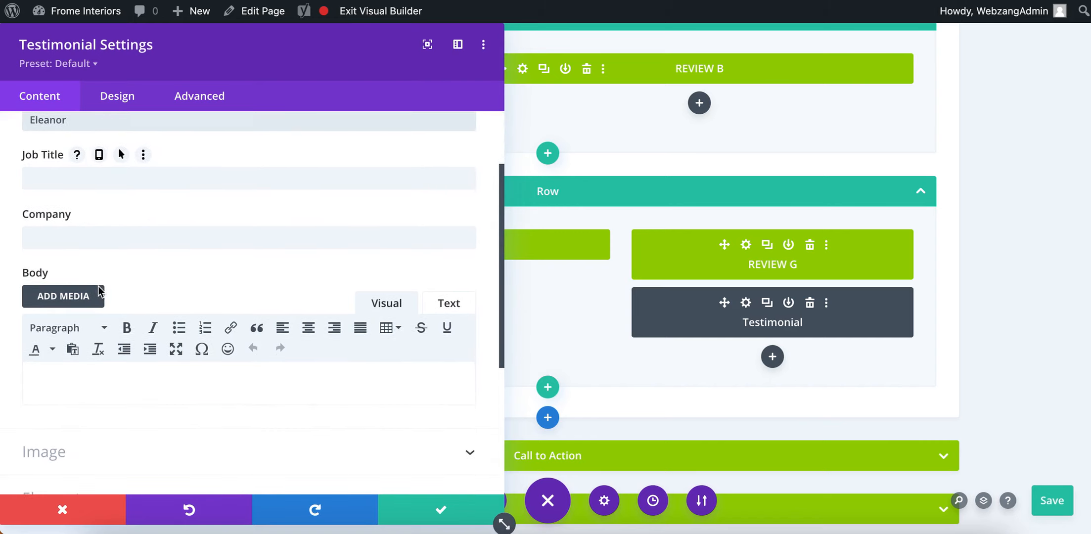
pyautogui.scroll(1, 98, 285)
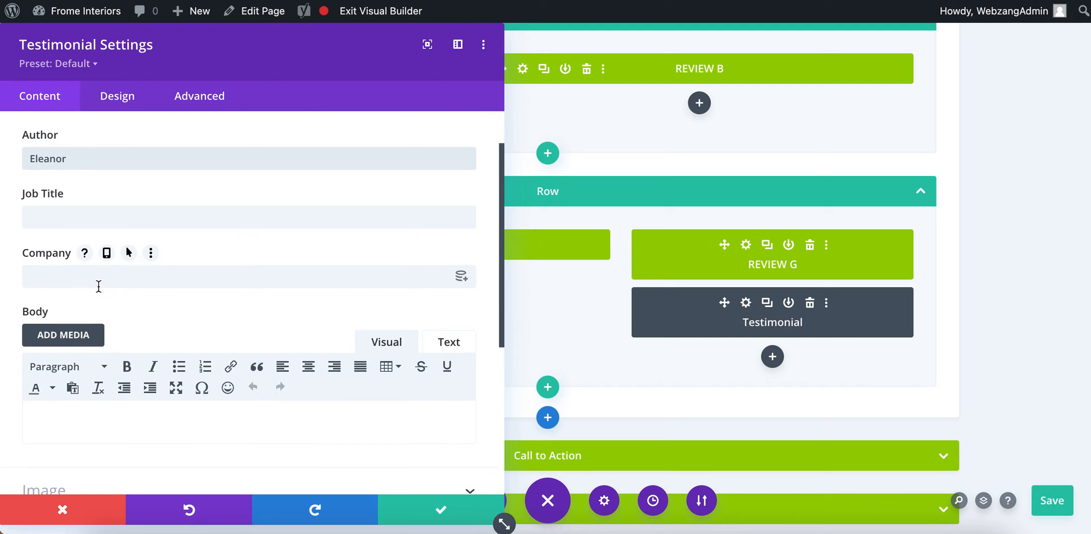
pyautogui.scroll(-2, 98, 285)
pyautogui.scroll(-1, 99, 286)
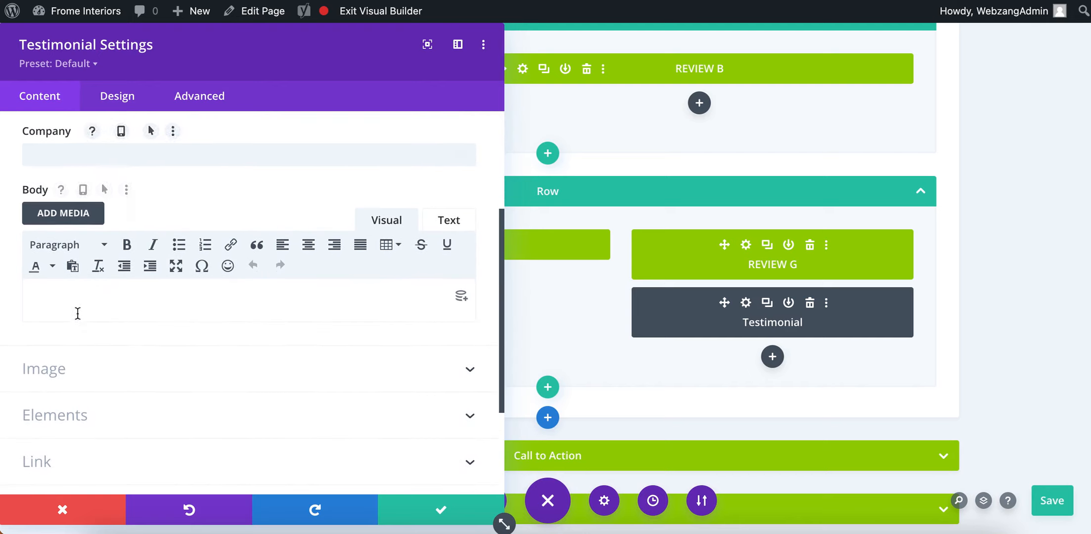
pyautogui.click(85, 296)
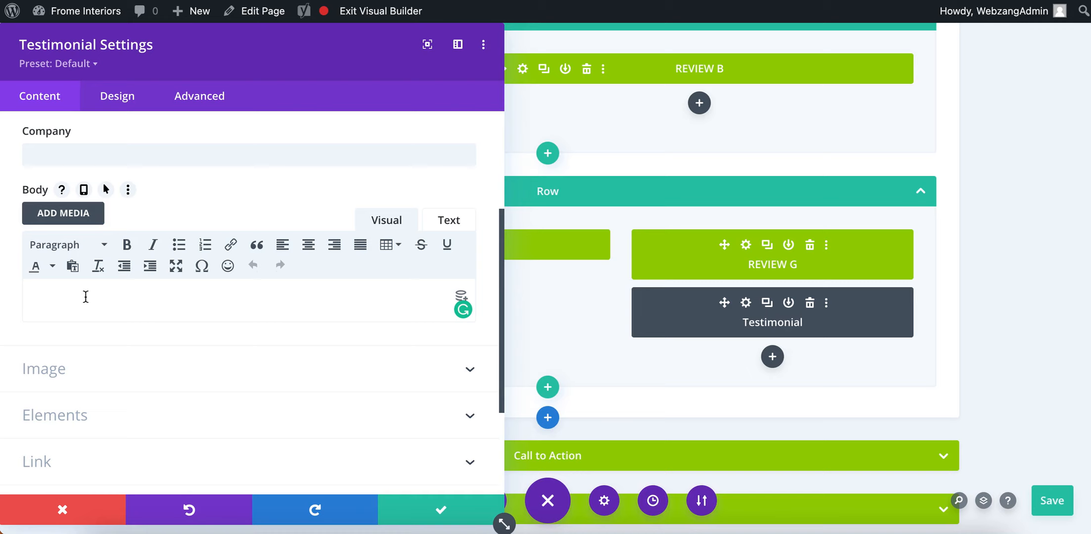
pyautogui.write('Fantast')
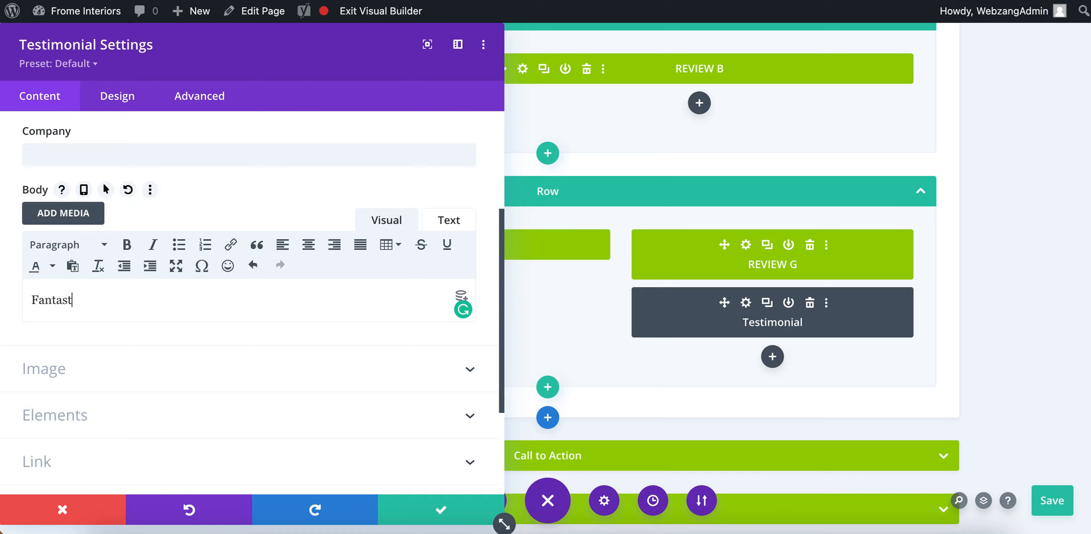
pyautogui.write('ic furniture!')
# Set the testimonial's image to Slider-fitted-bespoke-bookcase-shelves-tiny.jpg from the media library.
pyautogui.scroll(-1, 233, 334)
pyautogui.scroll(-6, 233, 335)
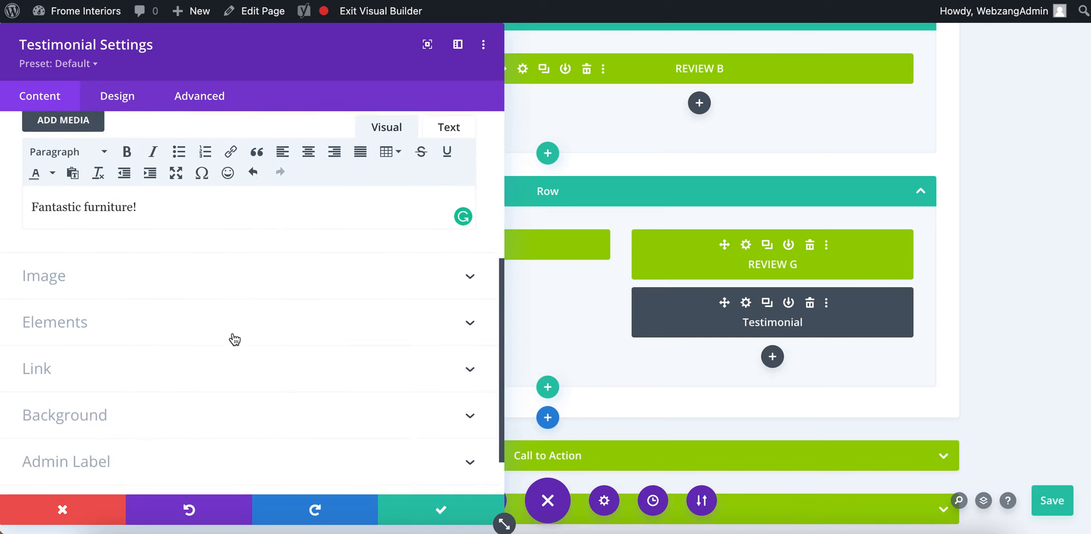
pyautogui.click(453, 260)
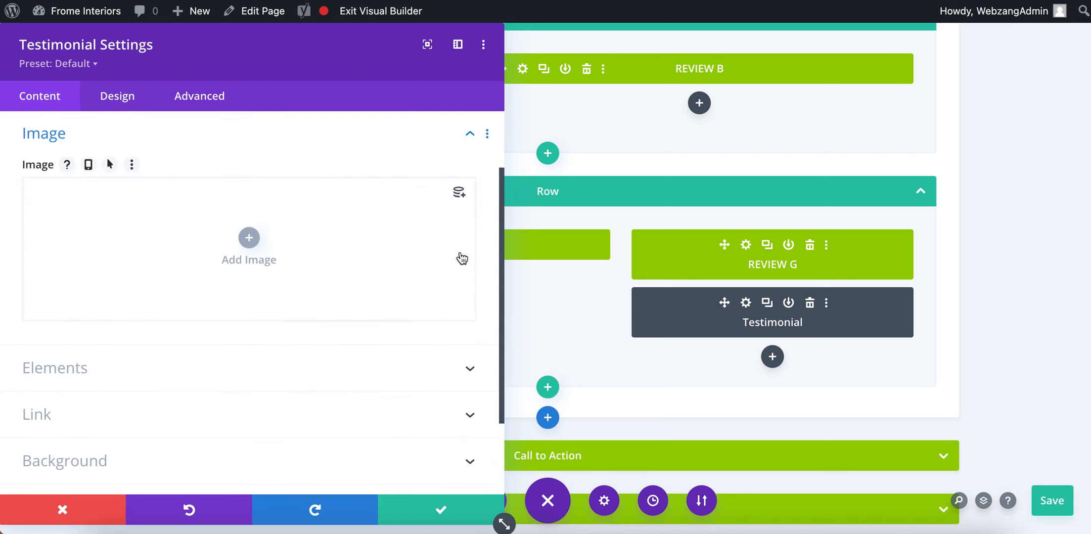
pyautogui.click(254, 238)
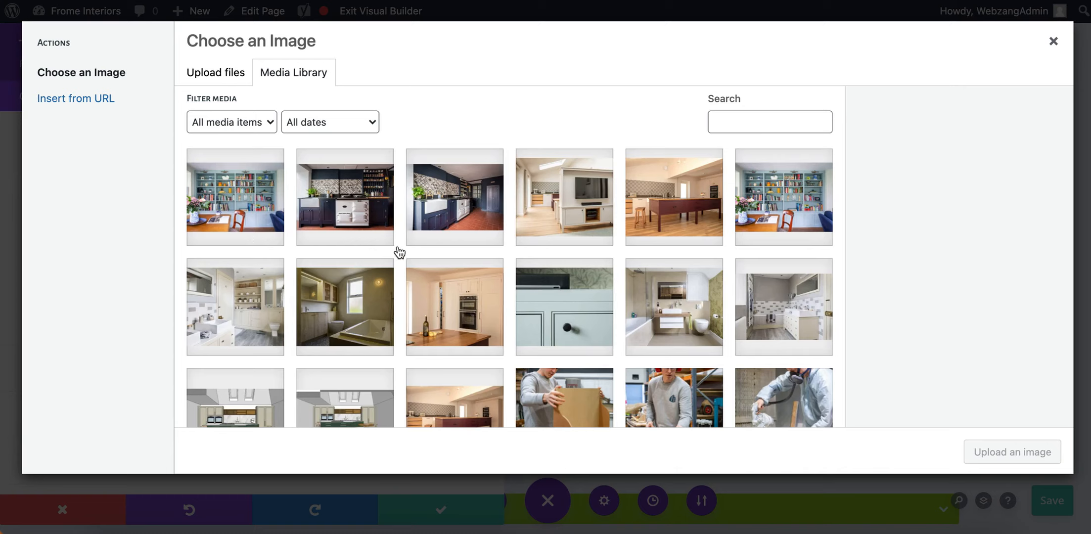
pyautogui.click(250, 200)
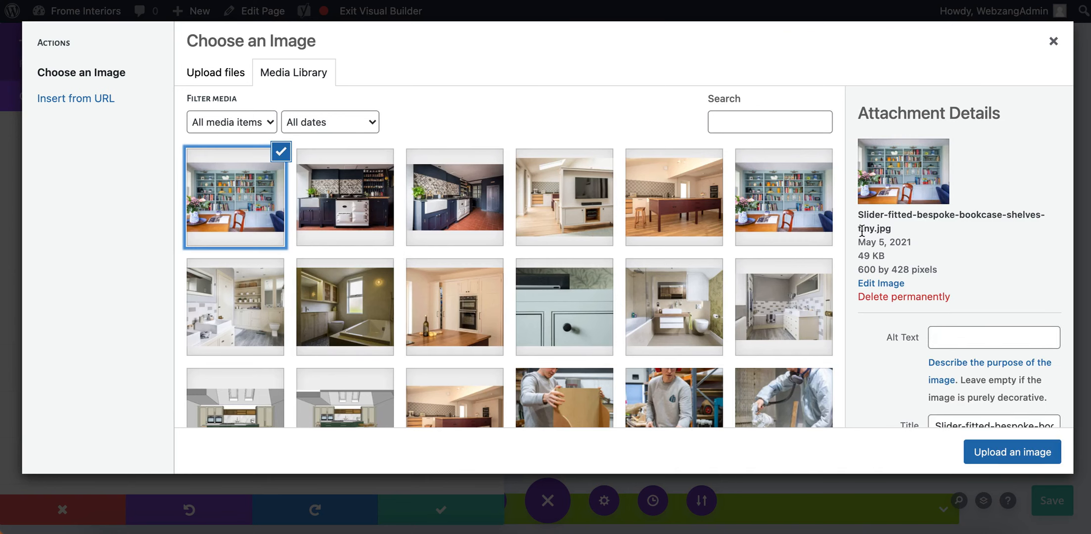
pyautogui.moveTo(871, 232)
pyautogui.mouseDown()
pyautogui.moveTo(850, 215)
pyautogui.moveTo(867, 228)
pyautogui.mouseUp()
pyautogui.click(905, 233)
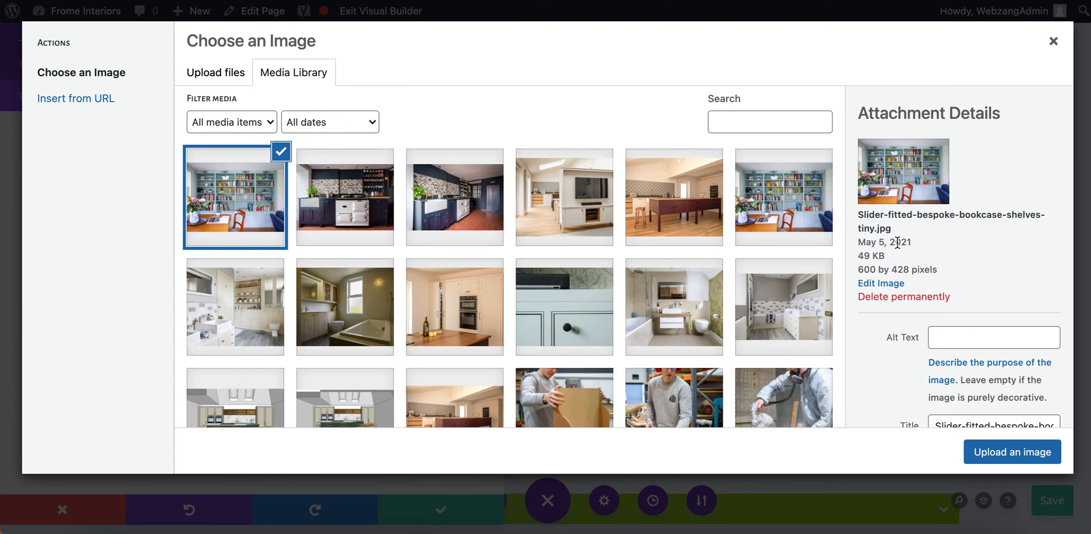
pyautogui.click(993, 454)
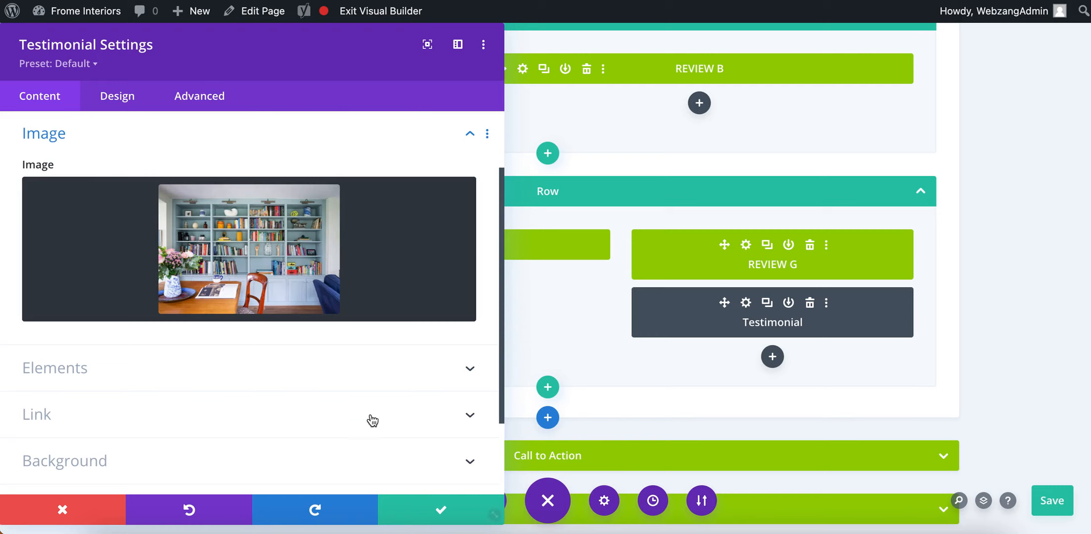
# Set the module's admin label to the reviewer's first name followed by "review" and save the testimonial settings.
pyautogui.scroll(-3, 352, 403)
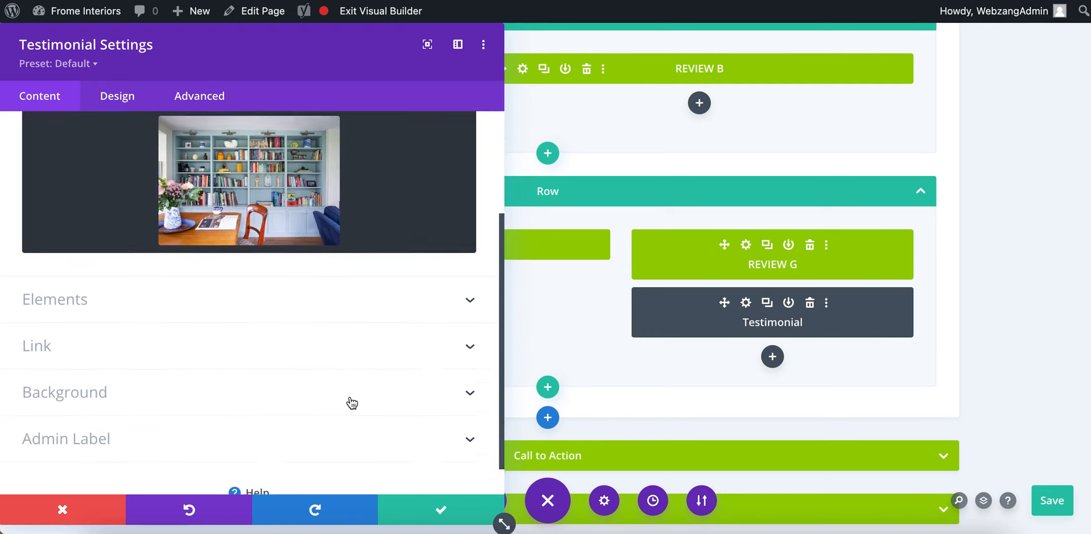
pyautogui.click(465, 407)
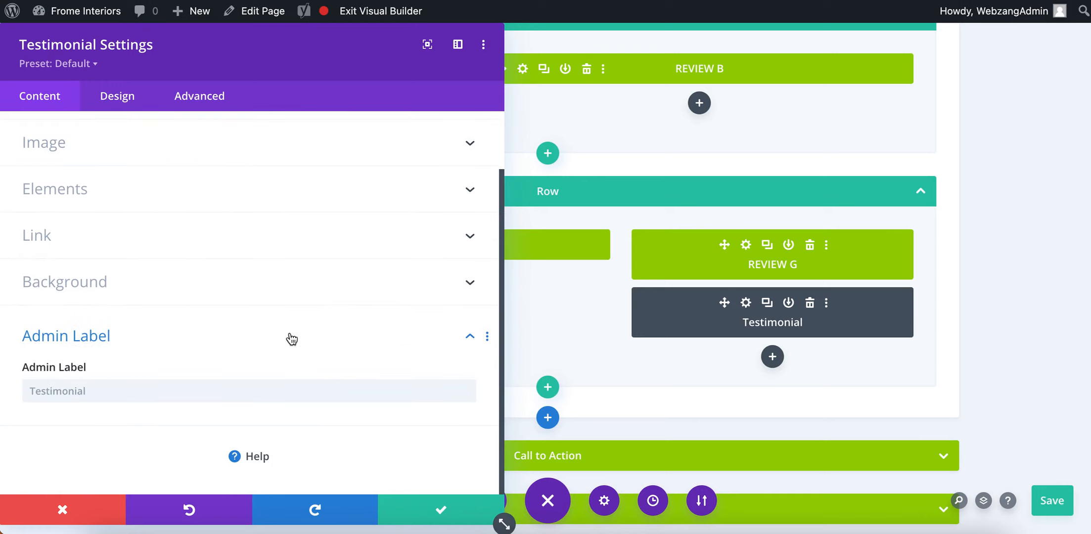
pyautogui.click(106, 388)
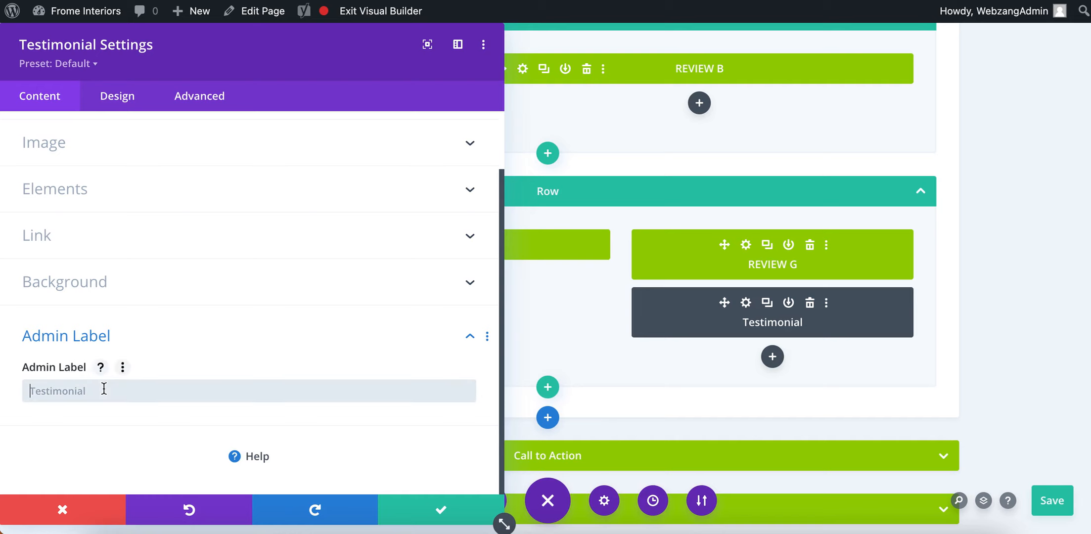
pyautogui.write('Eleanor ')
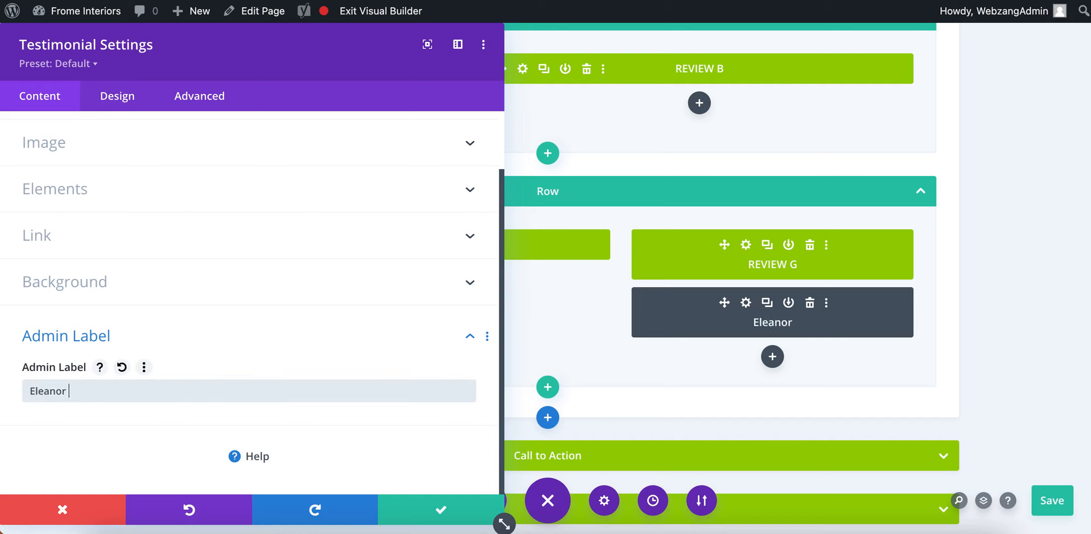
pyautogui.write('review')
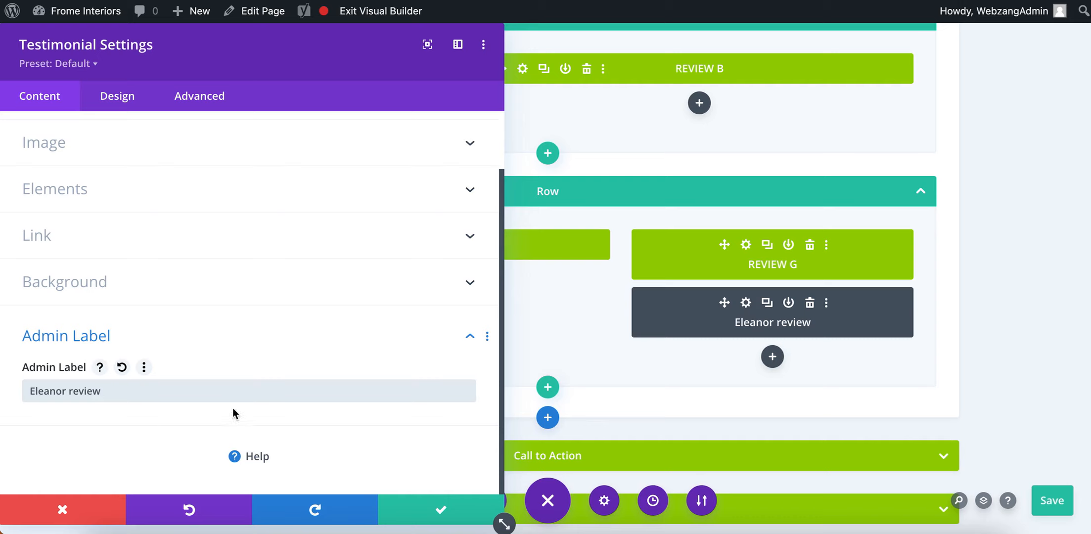
pyautogui.click(445, 513)
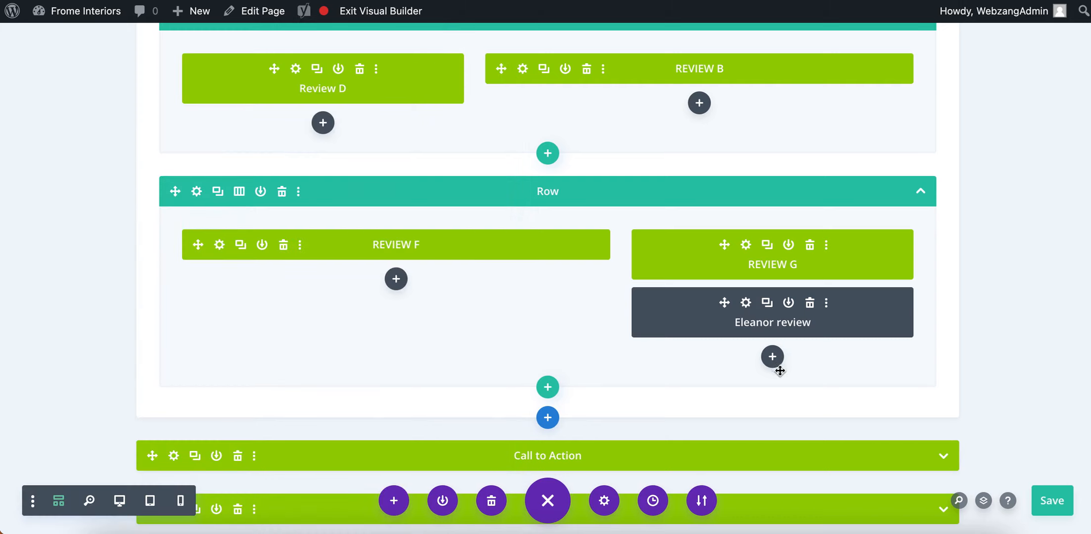
# Switch the builder from wireframe to desktop view and examine how the new "Fantastic furniture!" testimonial looks among the other reviews.
pyautogui.moveTo(725, 302)
pyautogui.mouseDown()
pyautogui.moveTo(485, 295)
pyautogui.moveTo(742, 310)
pyautogui.mouseUp()
pyautogui.moveTo(747, 312); pyautogui.dragTo(724, 319)
pyautogui.click(120, 499)
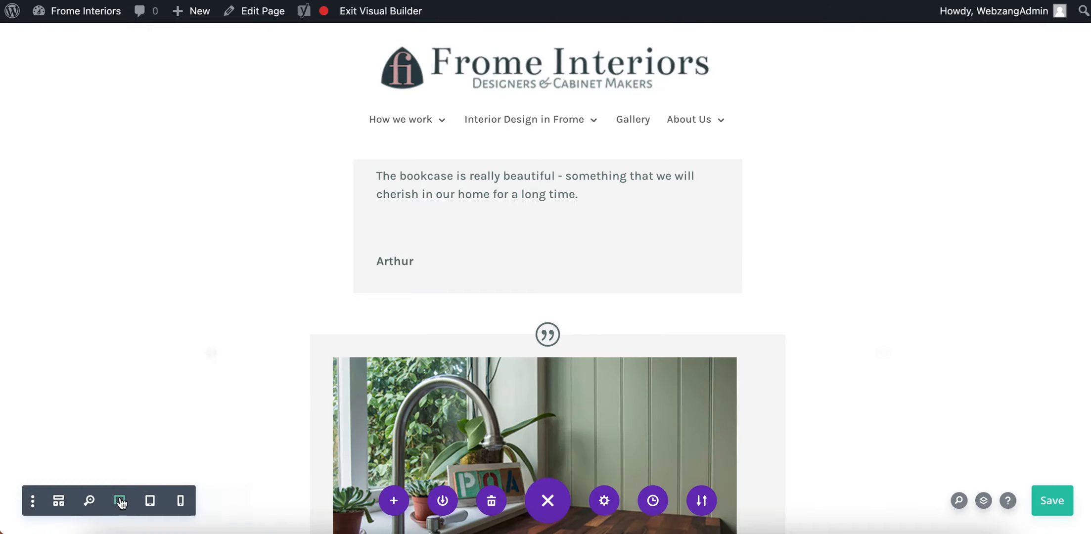
pyautogui.scroll(-10, 850, 346)
pyautogui.scroll(-10, 855, 348)
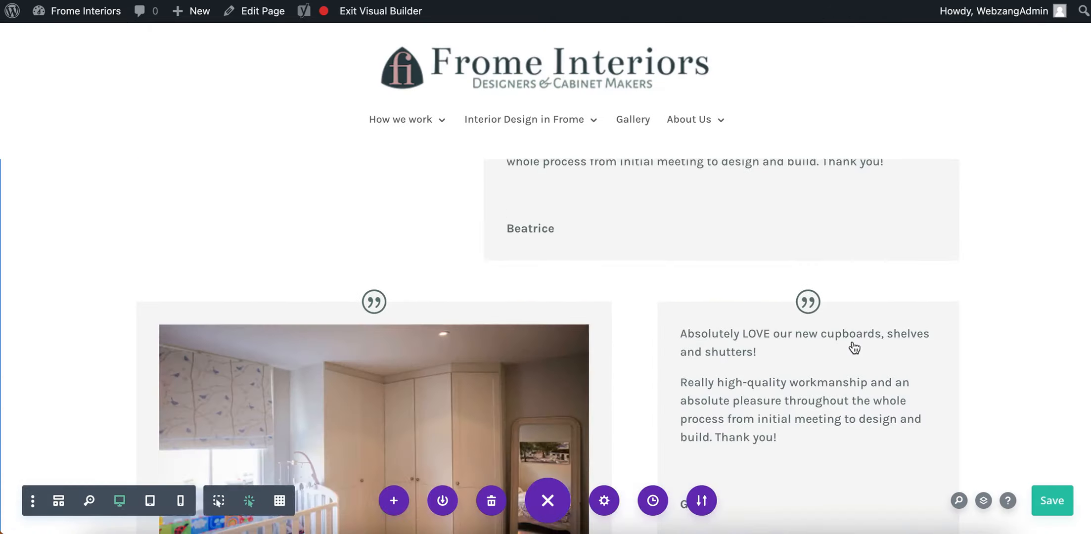
pyautogui.scroll(5, 855, 348)
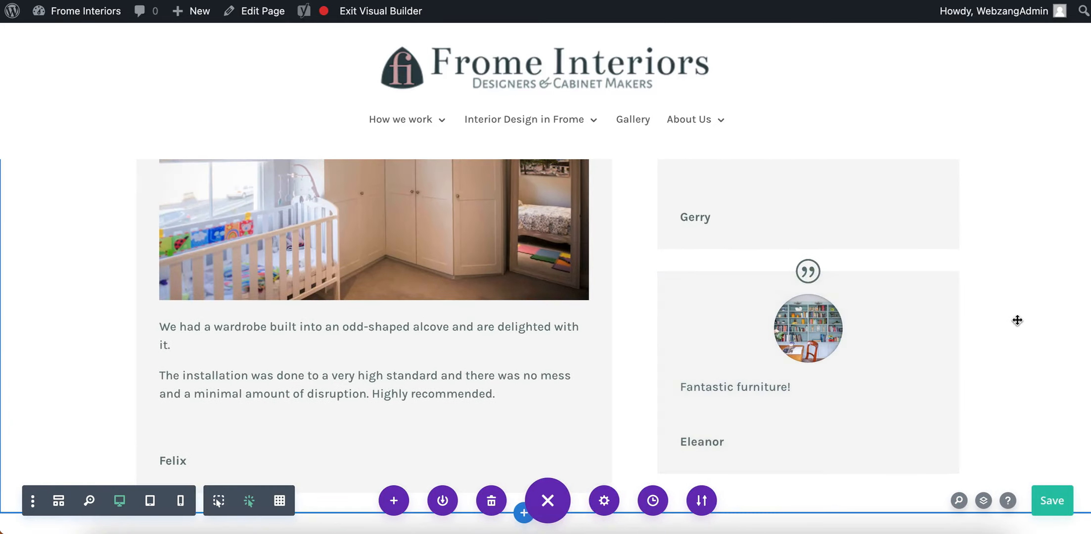
pyautogui.scroll(4, 954, 319)
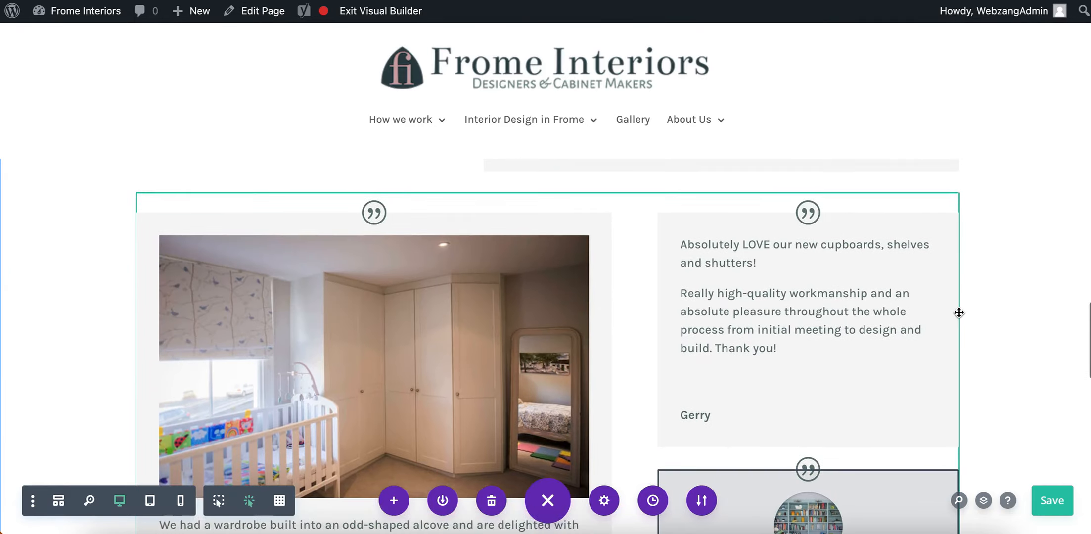
pyautogui.scroll(-2, 958, 313)
pyautogui.scroll(-4, 958, 312)
pyautogui.scroll(1, 957, 309)
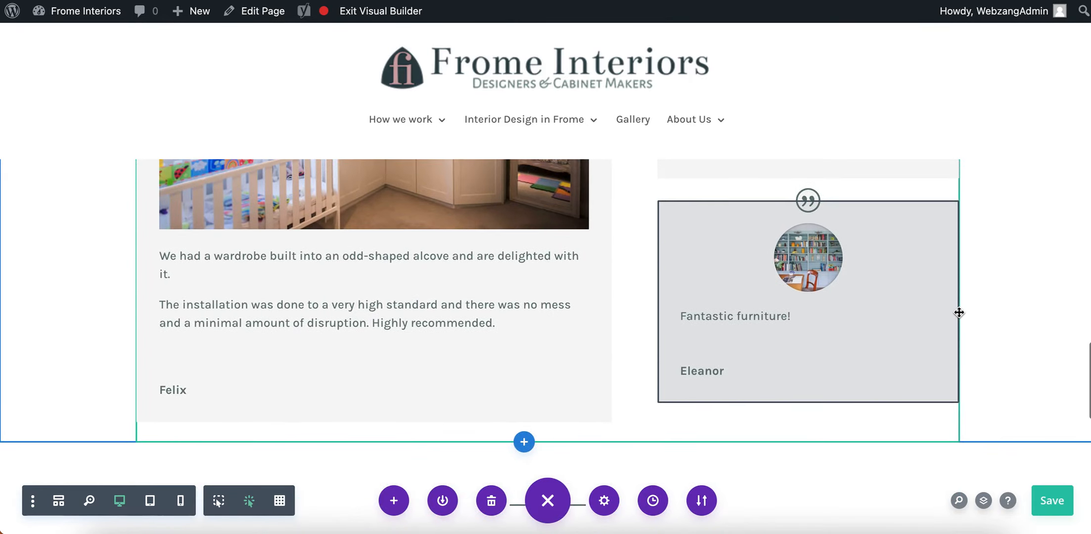
pyautogui.scroll(4, 903, 287)
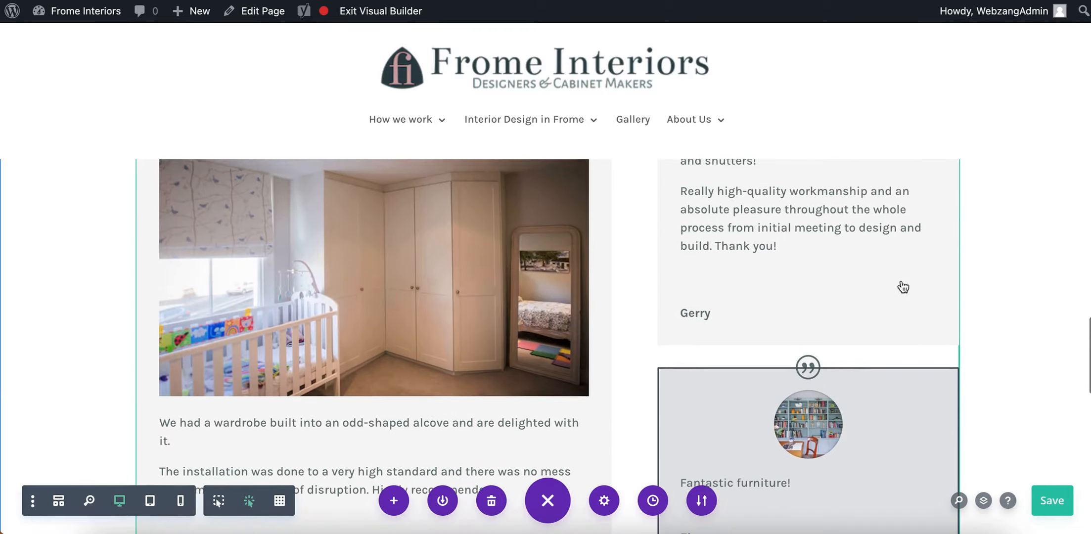
pyautogui.scroll(-4, 901, 284)
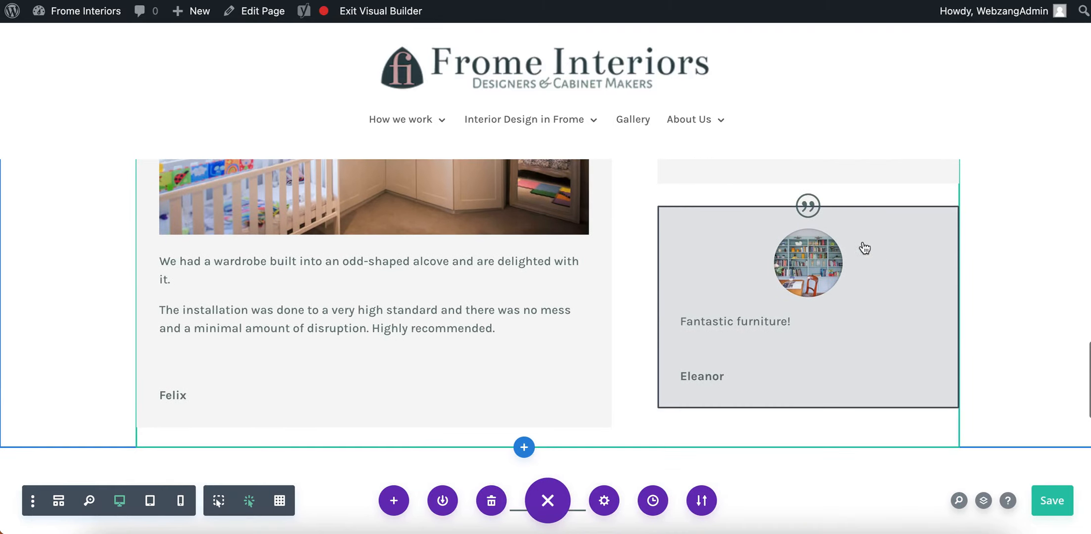
# Open the settings of the "Fantastic furniture!" testimonial and delete its round portrait image.
pyautogui.click(756, 261)
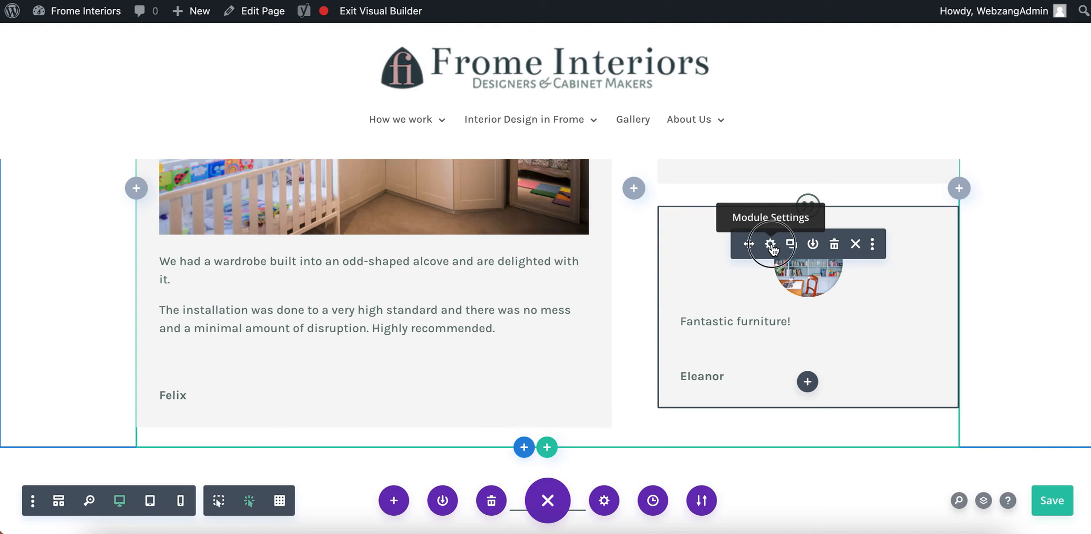
pyautogui.click(770, 245)
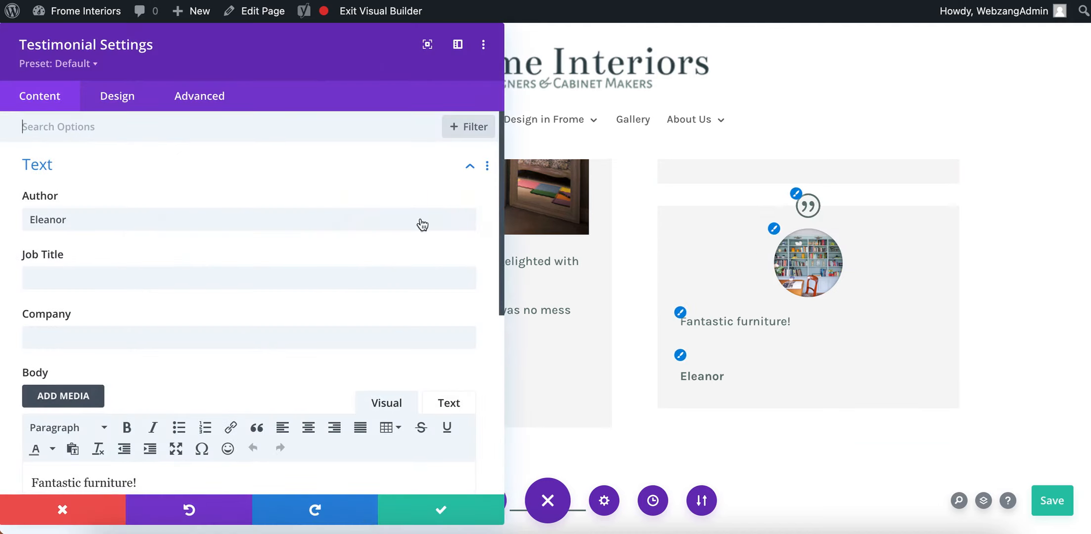
pyautogui.scroll(-3, 301, 254)
pyautogui.scroll(-3, 301, 254)
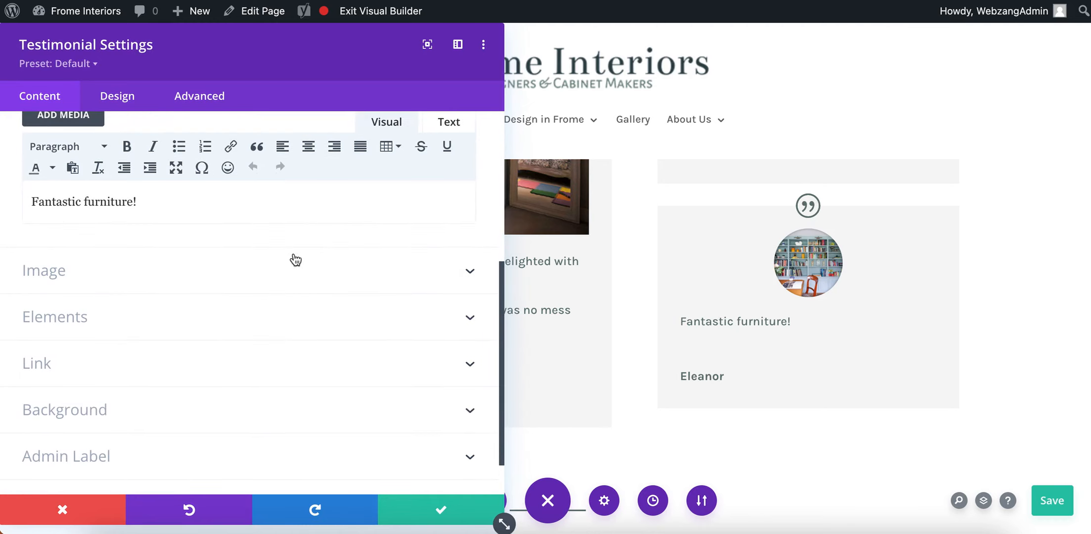
pyautogui.click(251, 272)
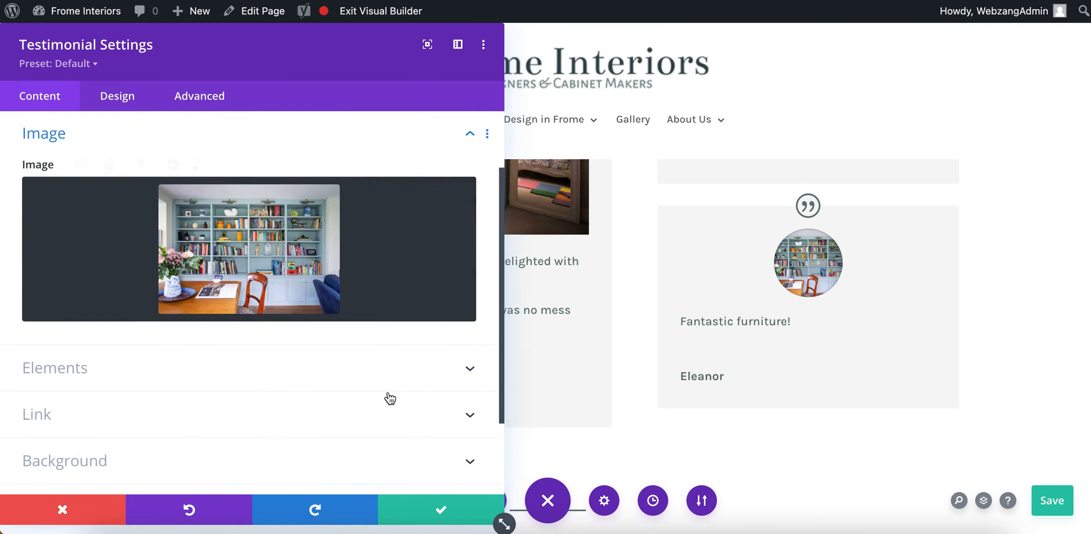
pyautogui.scroll(-2, 385, 398)
pyautogui.scroll(4, 390, 399)
pyautogui.moveTo(389, 396)
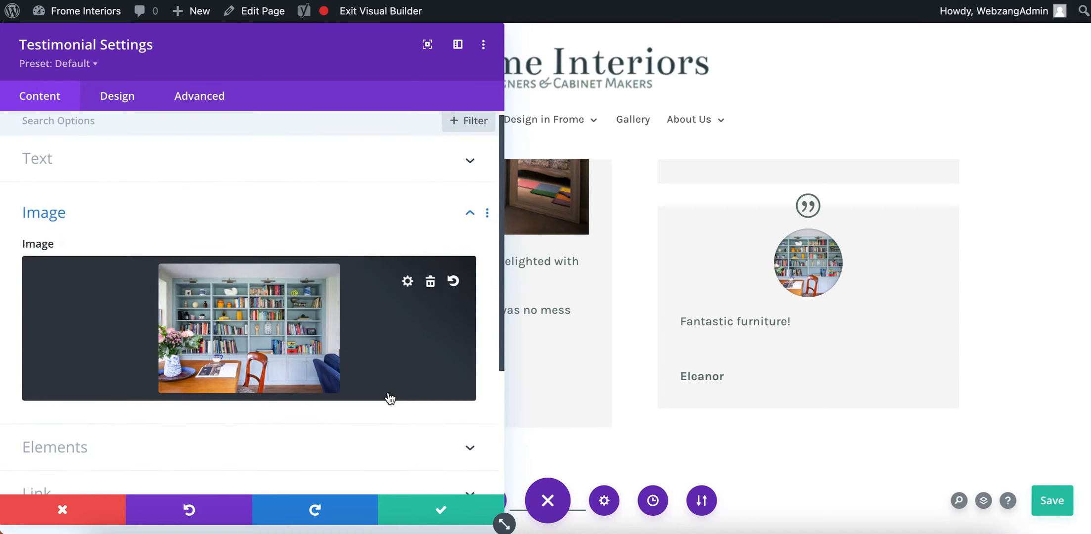
pyautogui.click(430, 282)
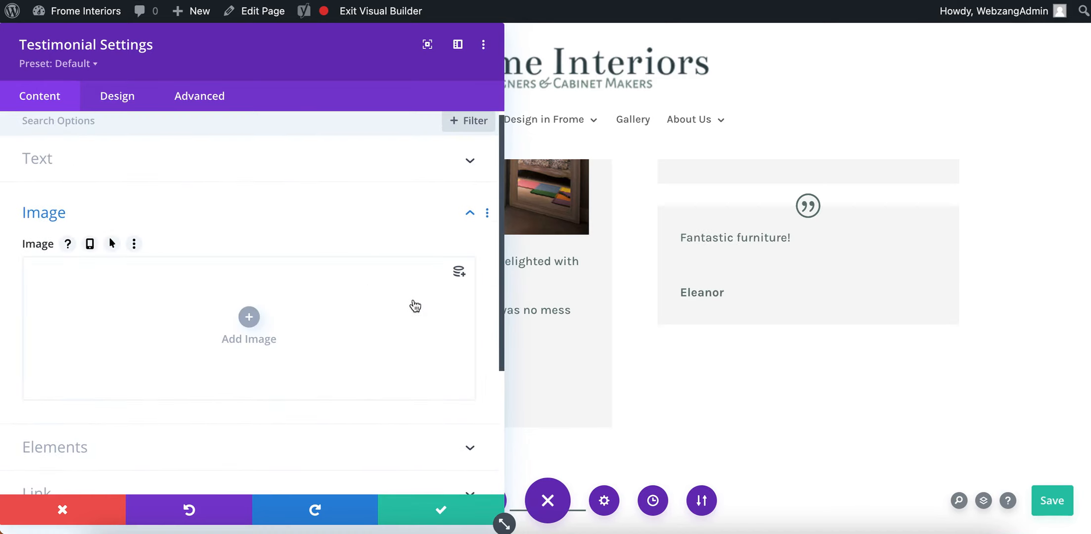
pyautogui.click(471, 214)
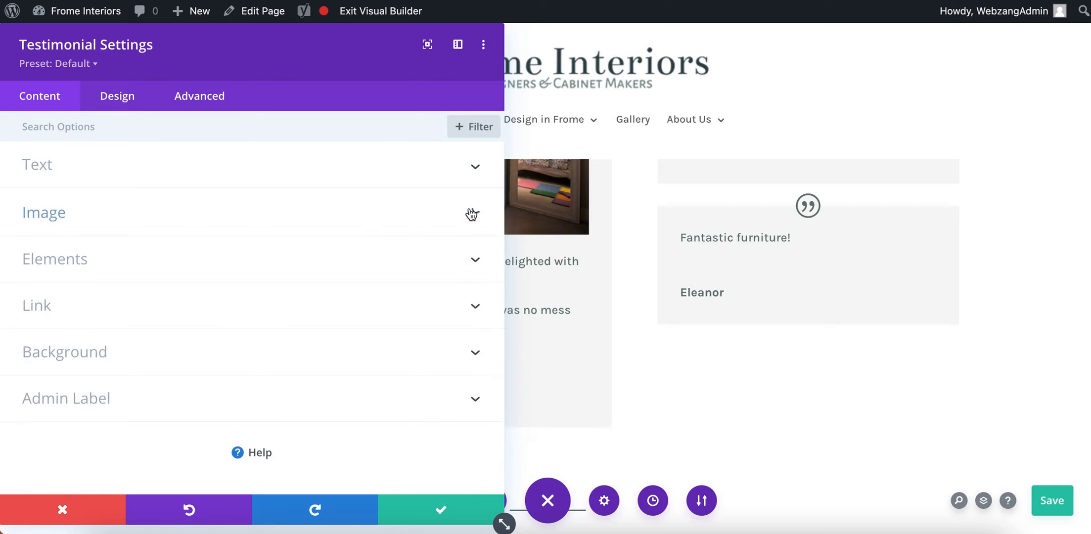
# Insert an empty line above "Fantastic furniture!" in the testimonial's body text.
pyautogui.click(476, 167)
pyautogui.scroll(-5, 200, 267)
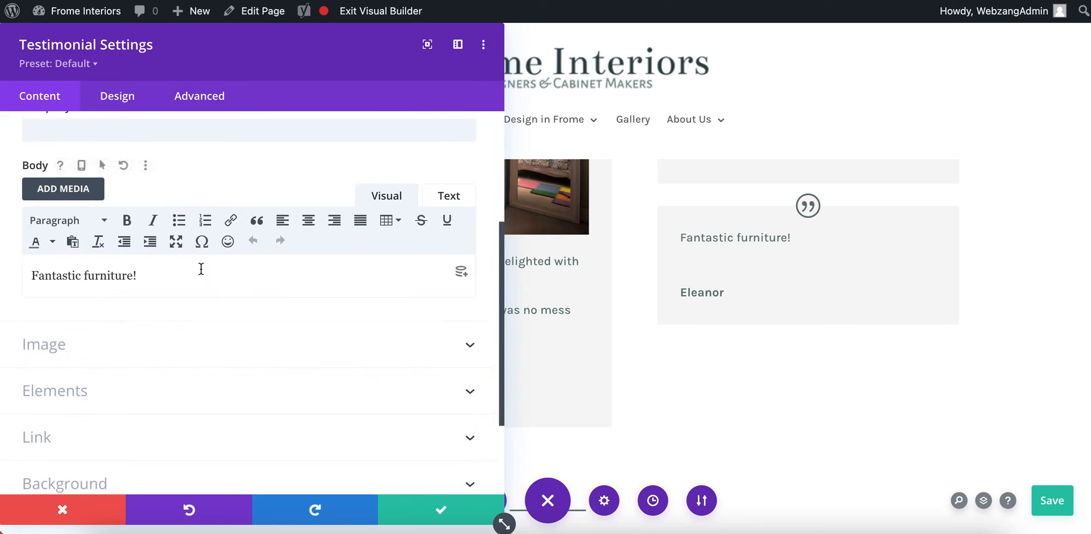
pyautogui.click(27, 260)
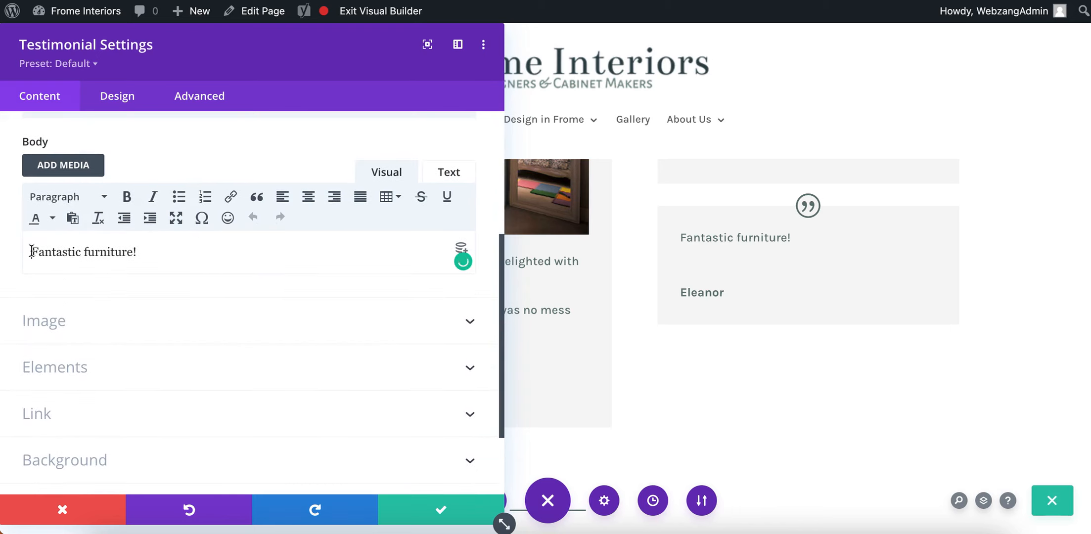
pyautogui.press('Return')
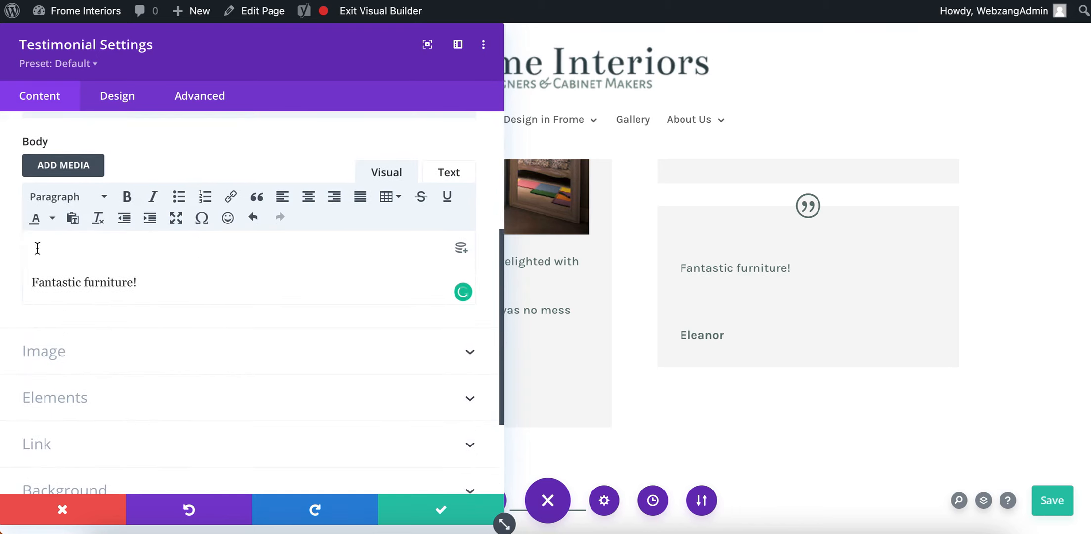
# Insert Slider-fitted-bespoke-bookcase-shelves-tiny.jpg from the media library on the empty line above the body text and save the testimonial settings.
pyautogui.click(75, 166)
pyautogui.click(203, 197)
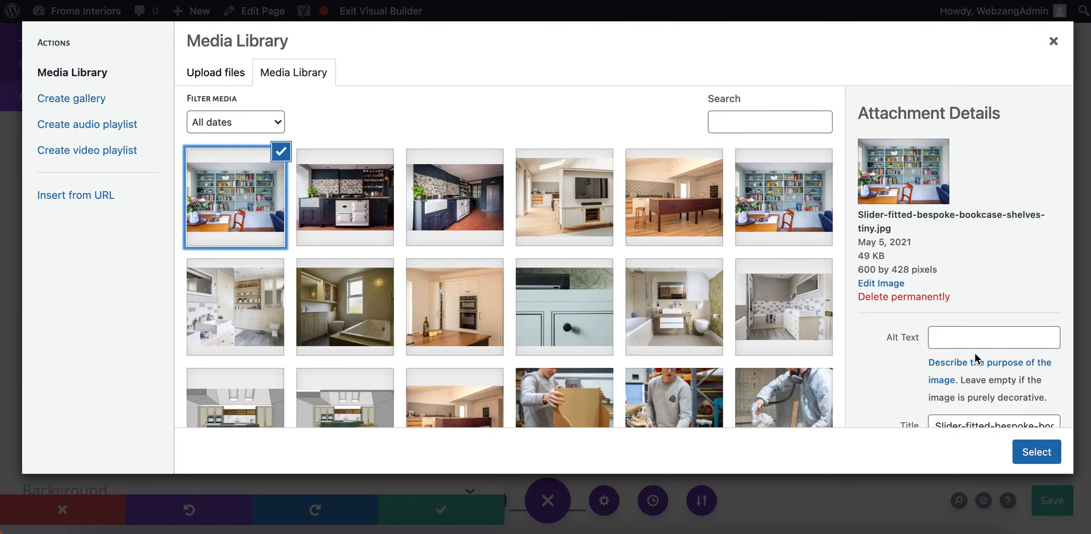
pyautogui.click(1046, 455)
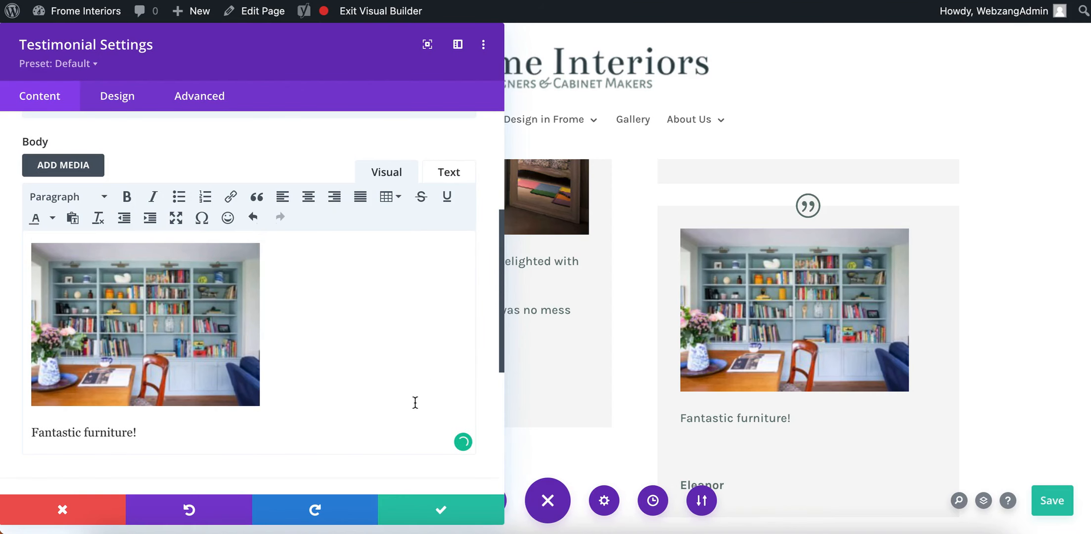
pyautogui.scroll(-1, 306, 379)
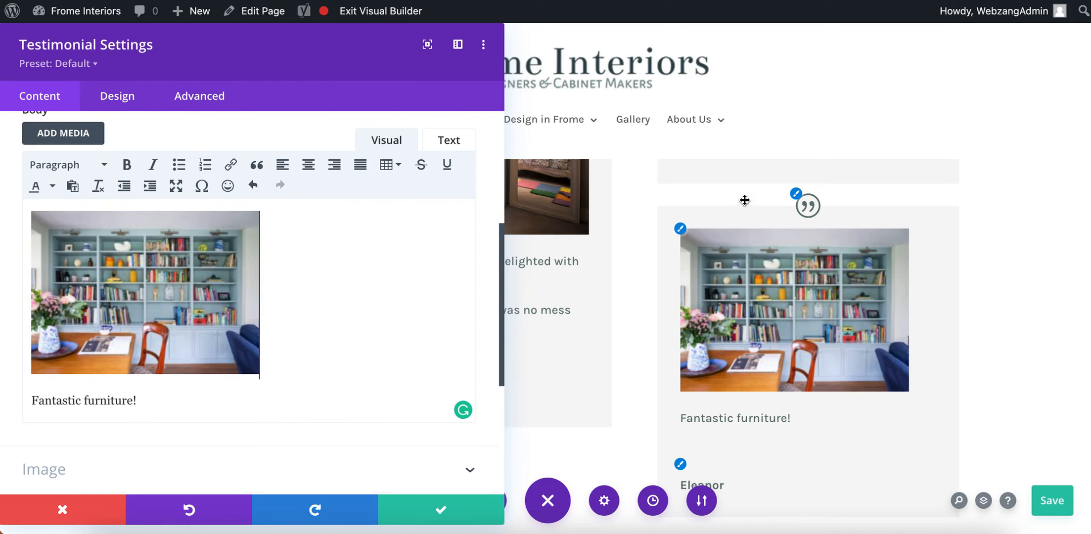
pyautogui.click(440, 514)
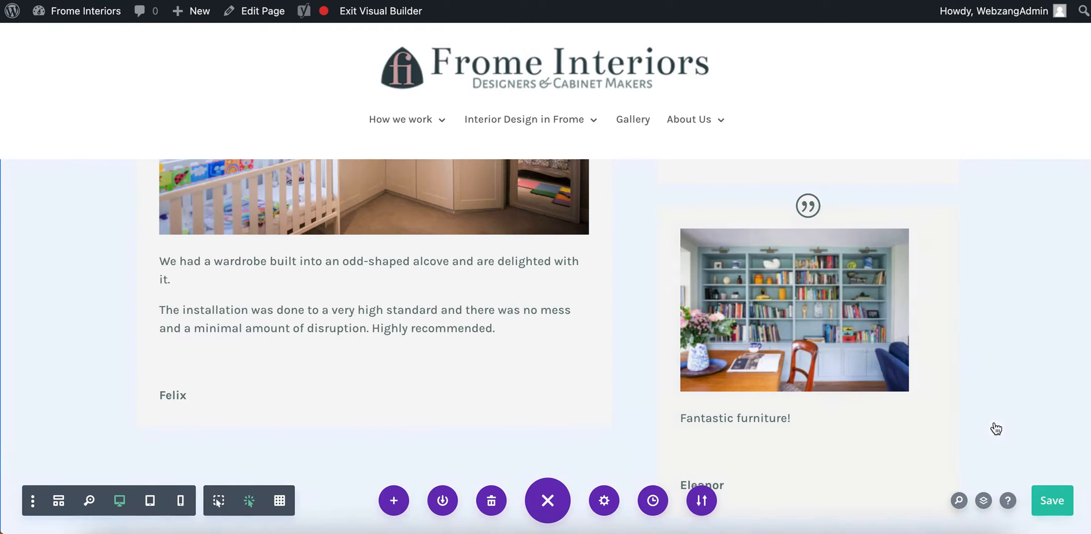
pyautogui.scroll(-2, 880, 437)
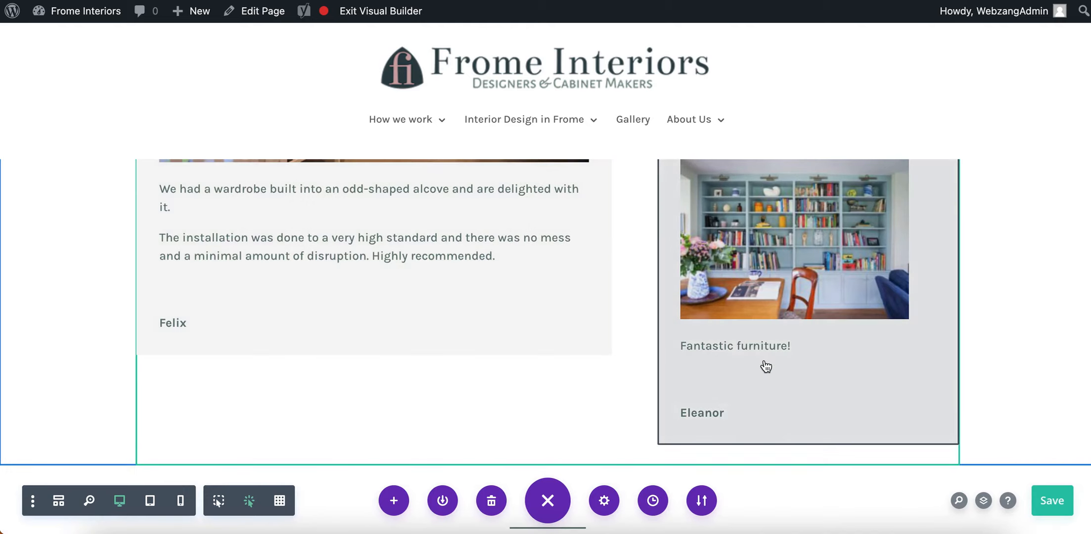
pyautogui.scroll(2, 766, 367)
# Start adding the new testimonial module to the Divi Library, with the reviewer's first name followed by "review" as its layout name.
pyautogui.click(752, 212)
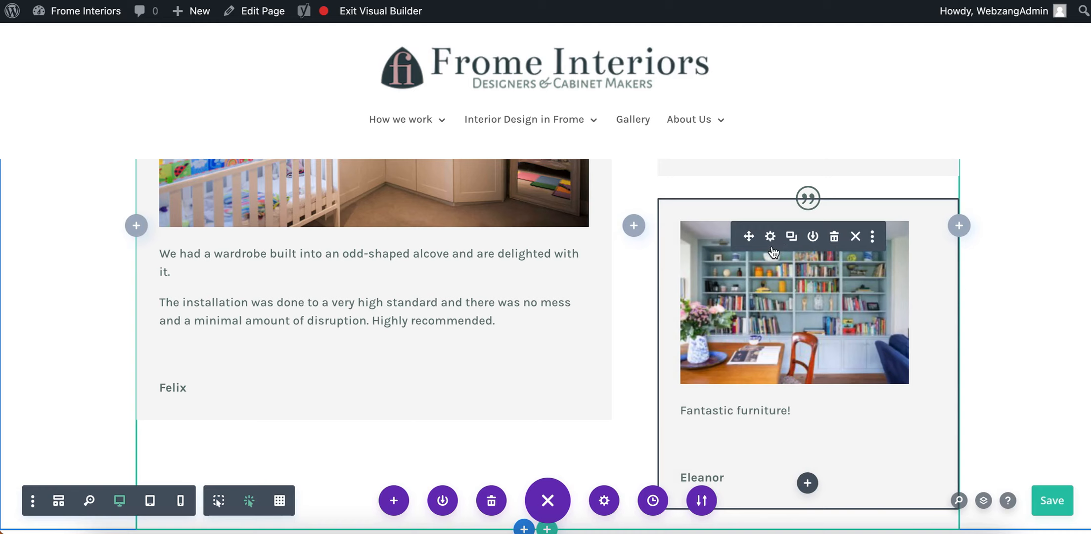
pyautogui.scroll(1, 773, 253)
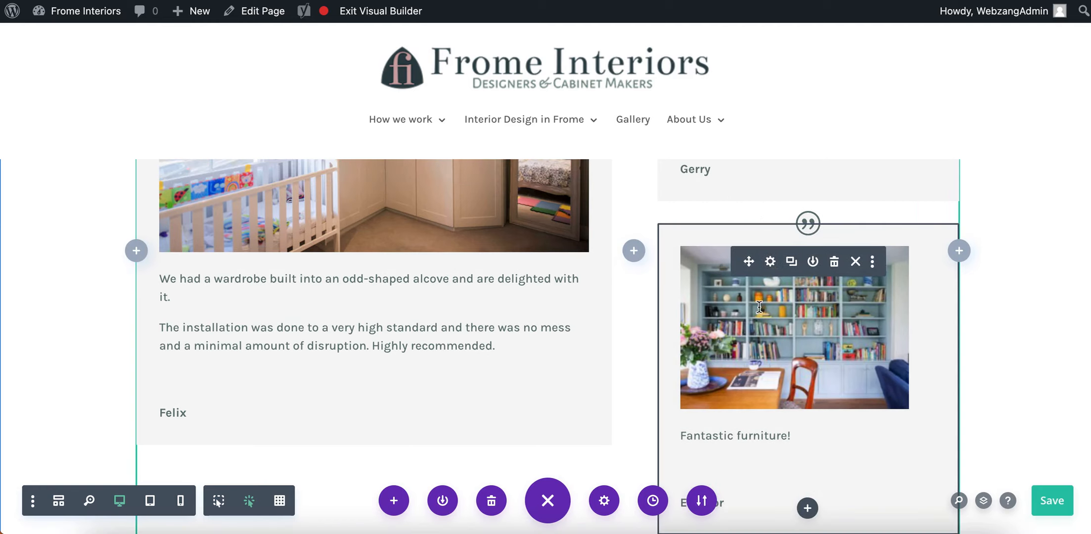
pyautogui.click(813, 262)
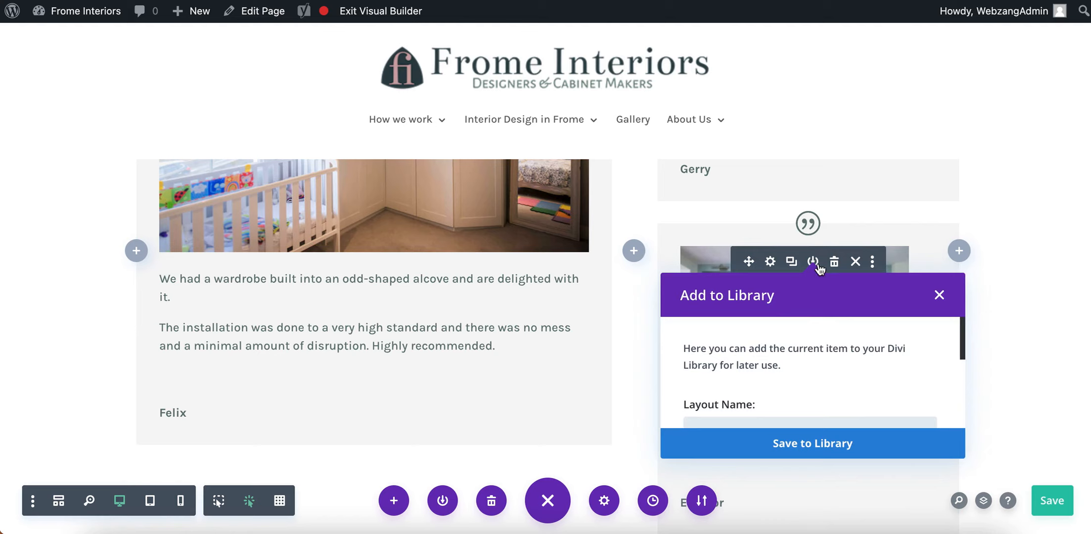
pyautogui.scroll(-2, 829, 341)
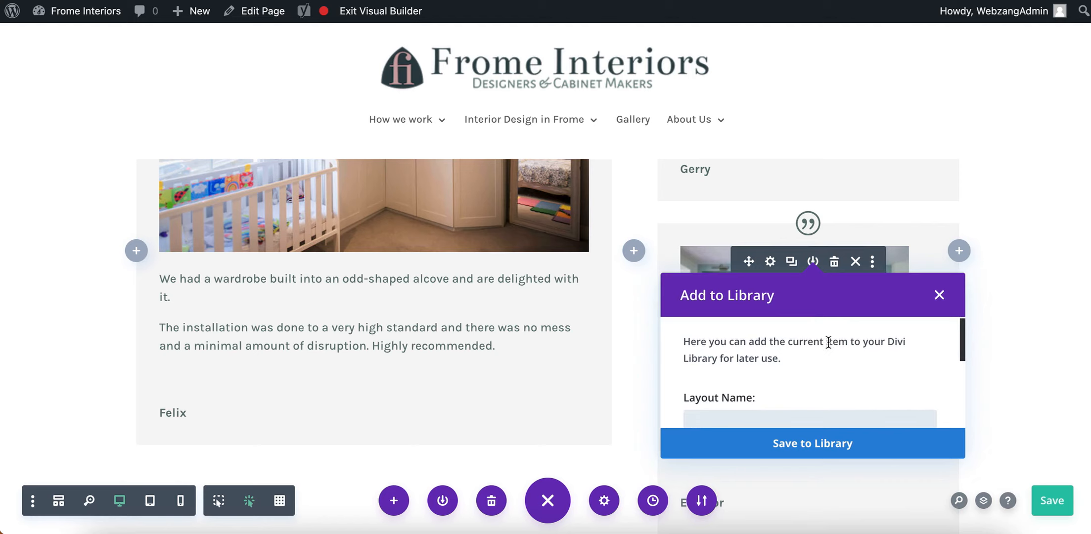
pyautogui.scroll(-1, 828, 342)
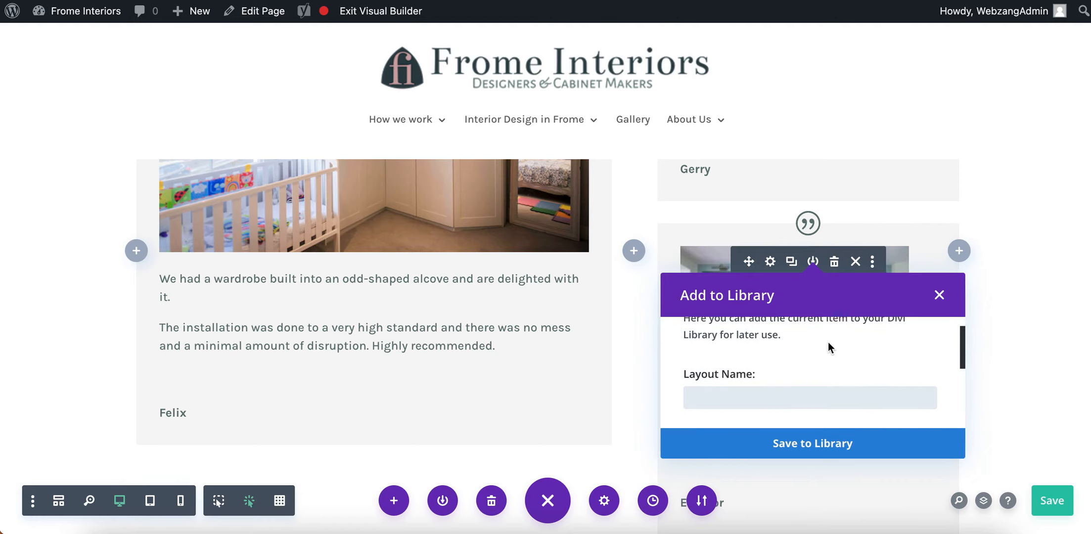
pyautogui.click(703, 397)
pyautogui.write('Eleanor review')
# Set the testimonial's library entry to be saved as a global item.
pyautogui.scroll(-4, 877, 355)
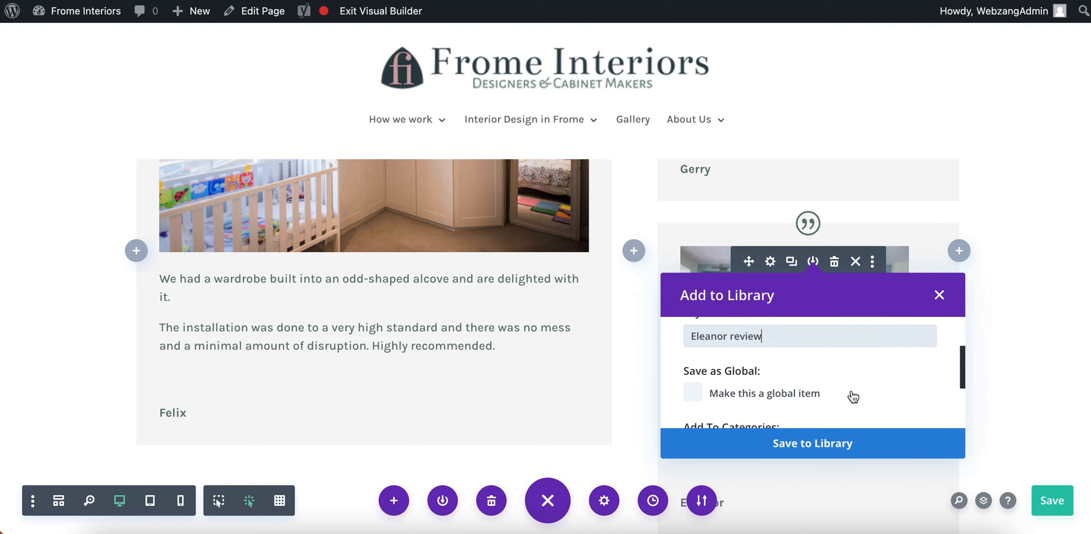
pyautogui.scroll(-3, 850, 394)
pyautogui.scroll(-2, 1010, 370)
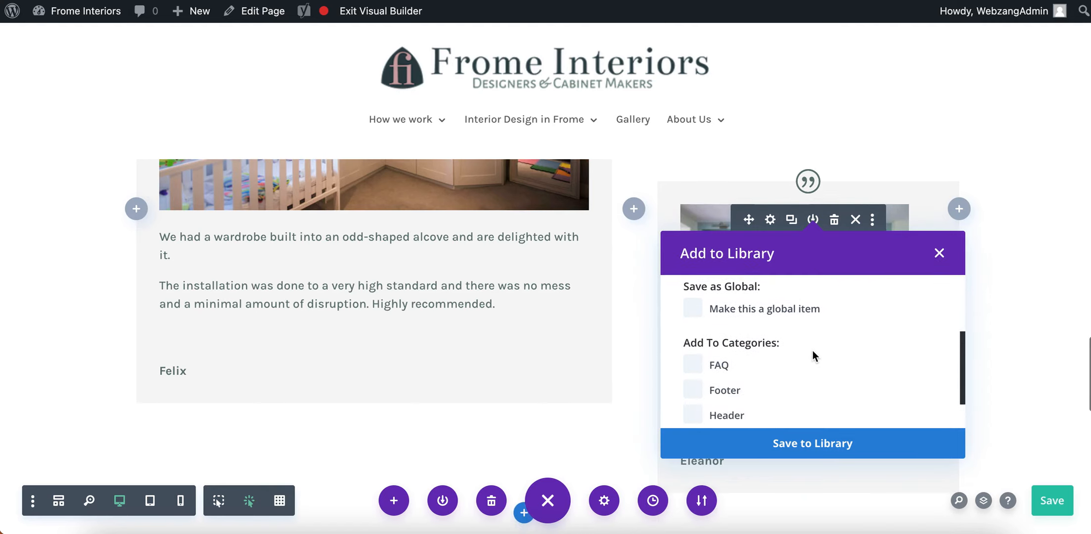
pyautogui.scroll(3, 812, 350)
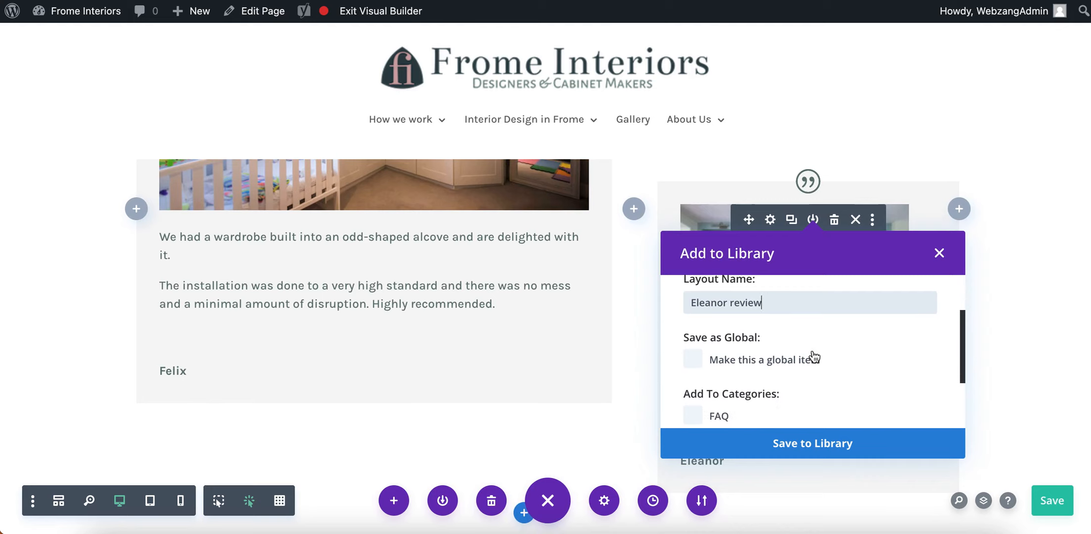
pyautogui.click(694, 363)
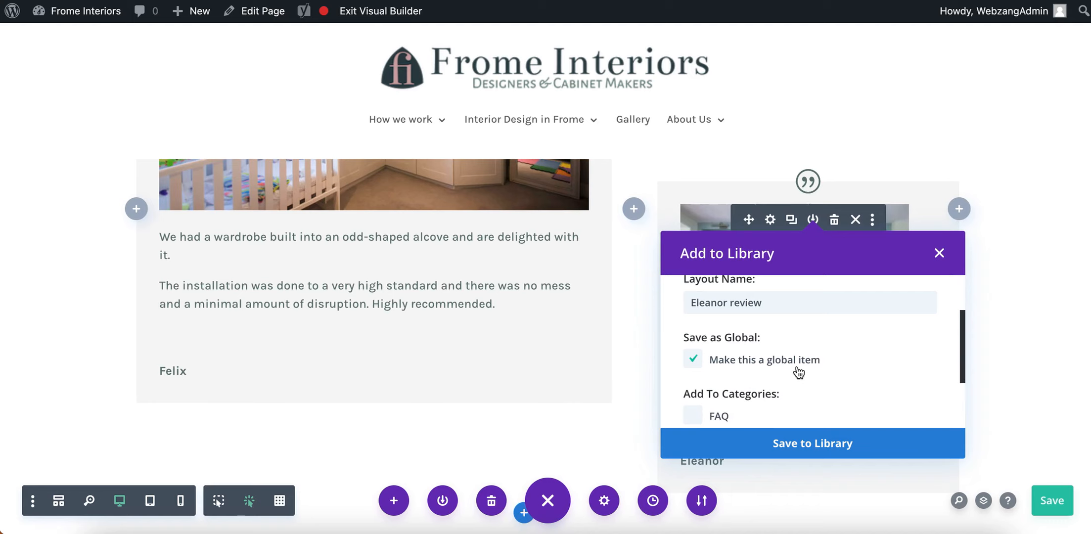
# Assign the testimonial's library entry to the Reviews category.
pyautogui.scroll(-3, 846, 370)
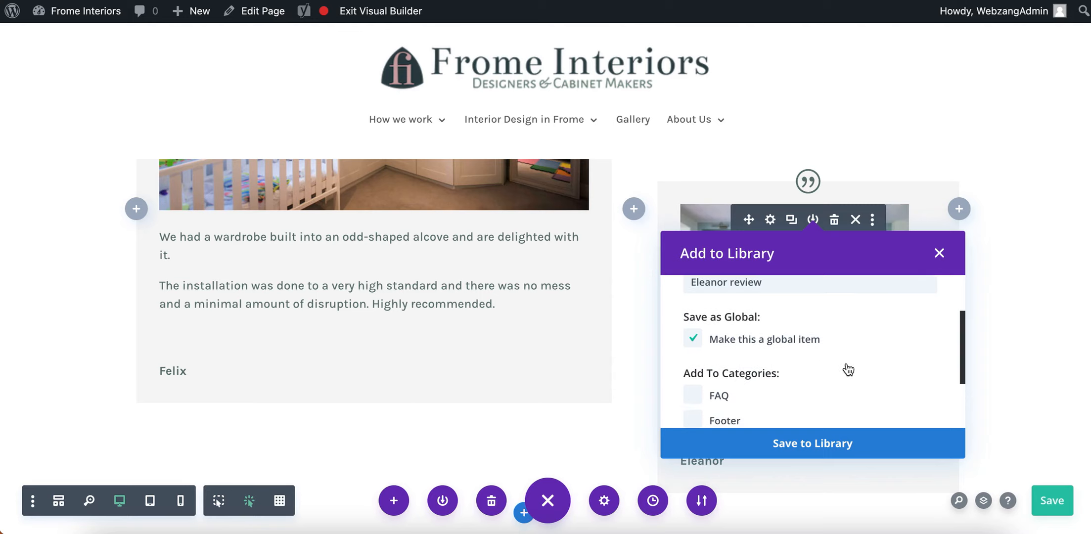
pyautogui.scroll(-1, 849, 370)
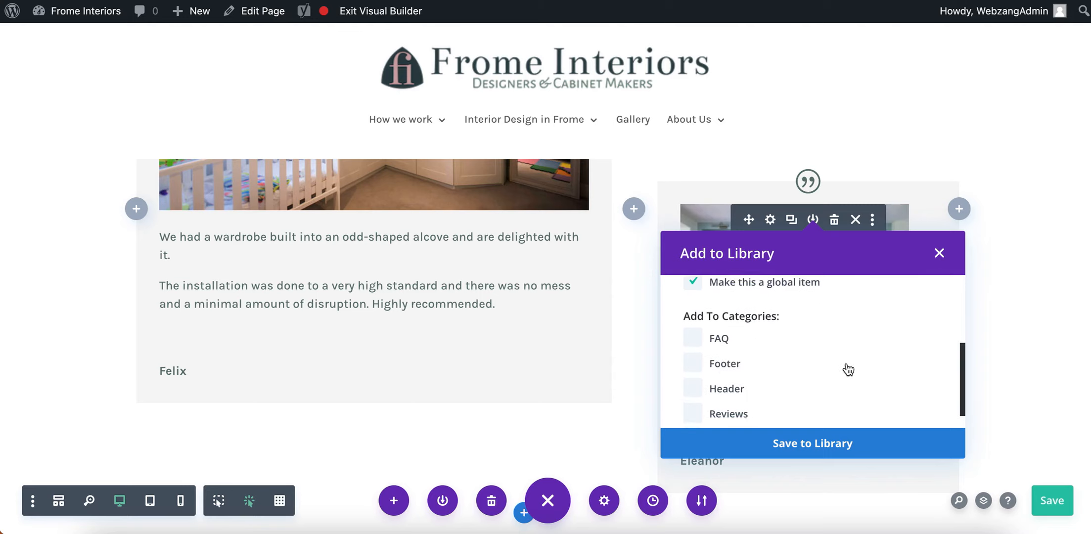
pyautogui.scroll(-1, 848, 370)
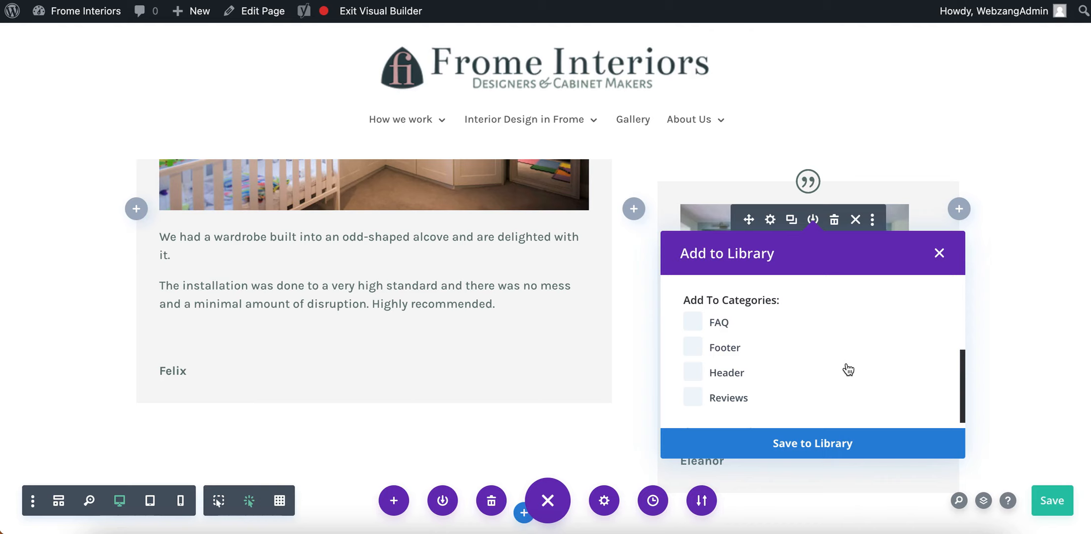
pyautogui.click(694, 400)
pyautogui.scroll(-4, 845, 394)
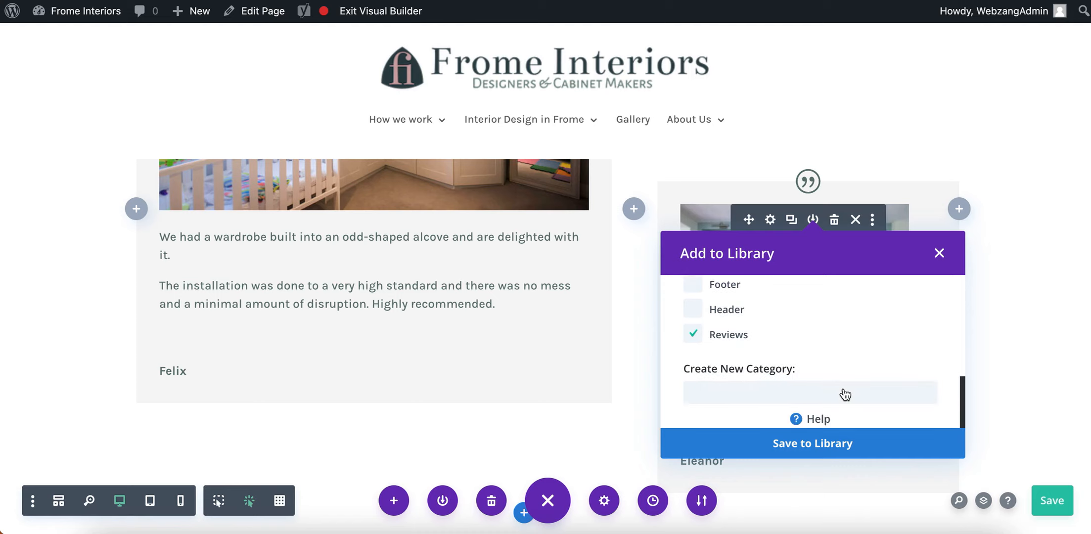
# Save the new testimonial to the Divi Library and check the module's global styling in the page layout.
pyautogui.click(795, 443)
pyautogui.scroll(-3, 796, 442)
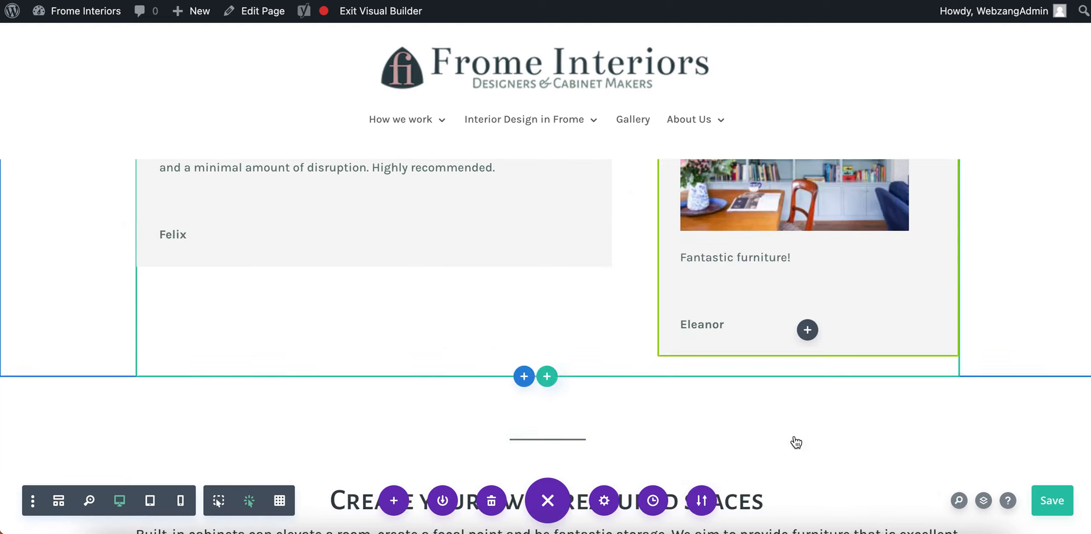
pyautogui.scroll(4, 864, 269)
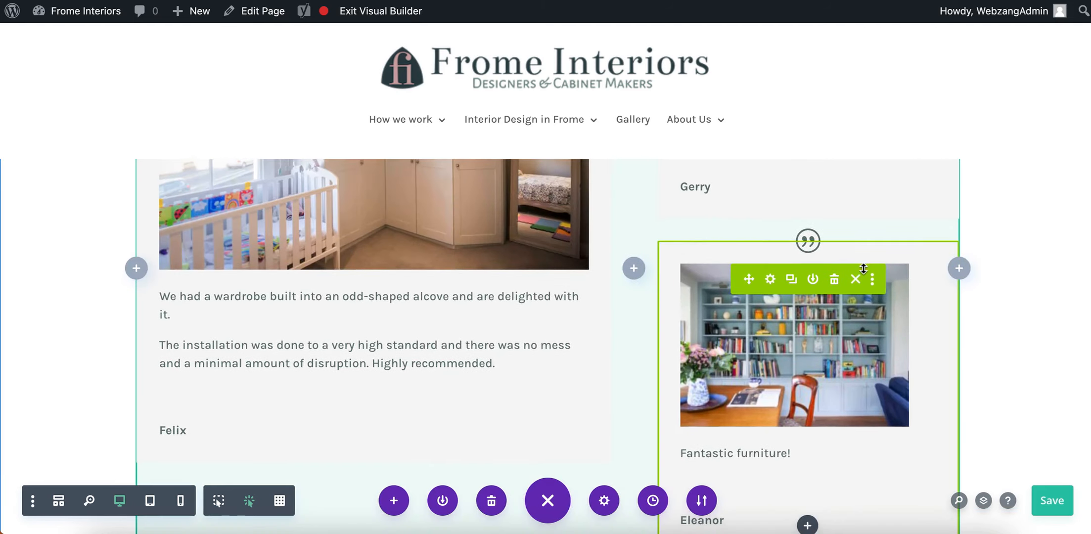
pyautogui.scroll(-1, 863, 269)
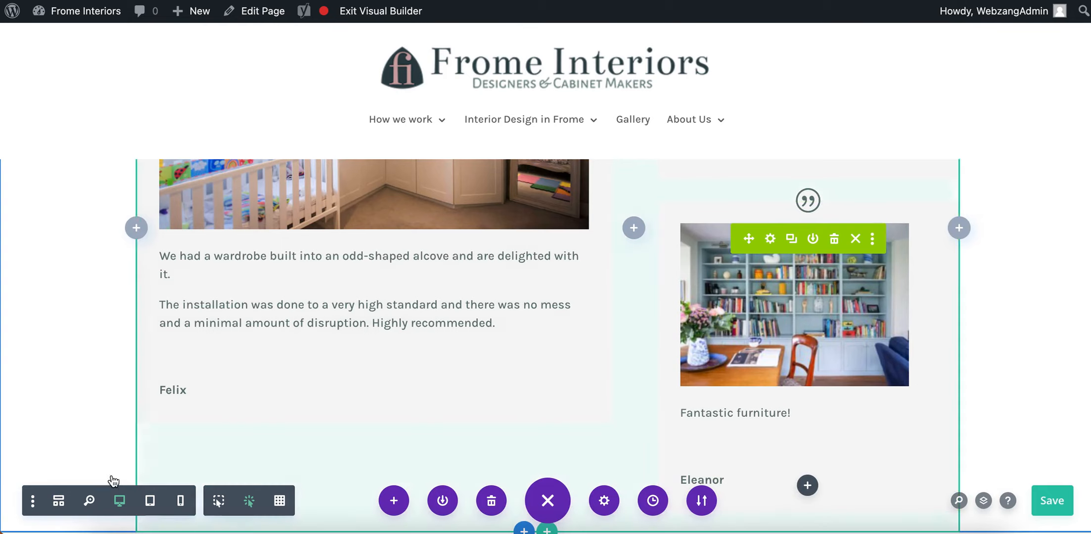
# Switch the builder to wireframe view and delete the new testimonial module below REVIEW G.
pyautogui.click(59, 502)
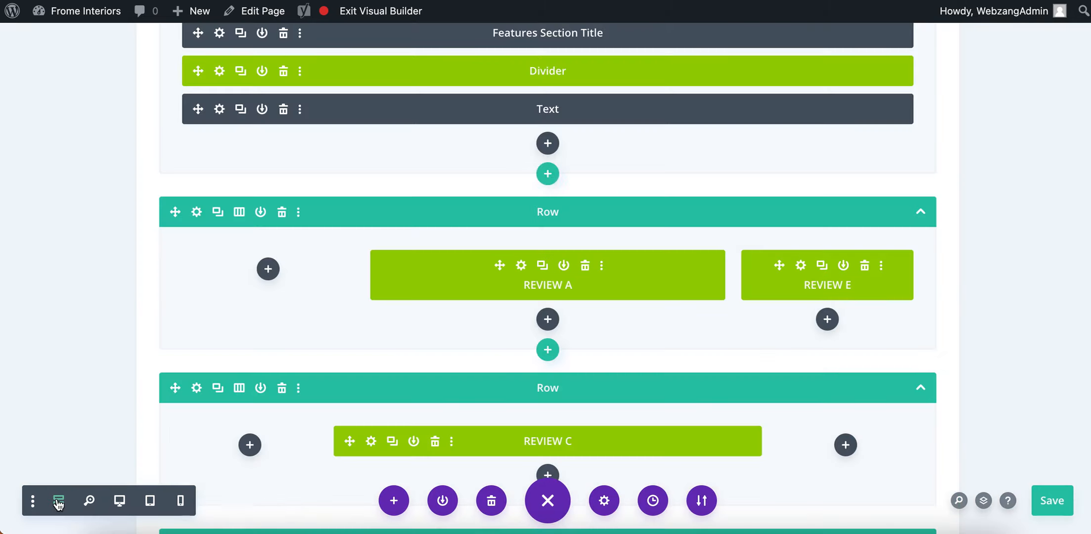
pyautogui.scroll(-6, 767, 334)
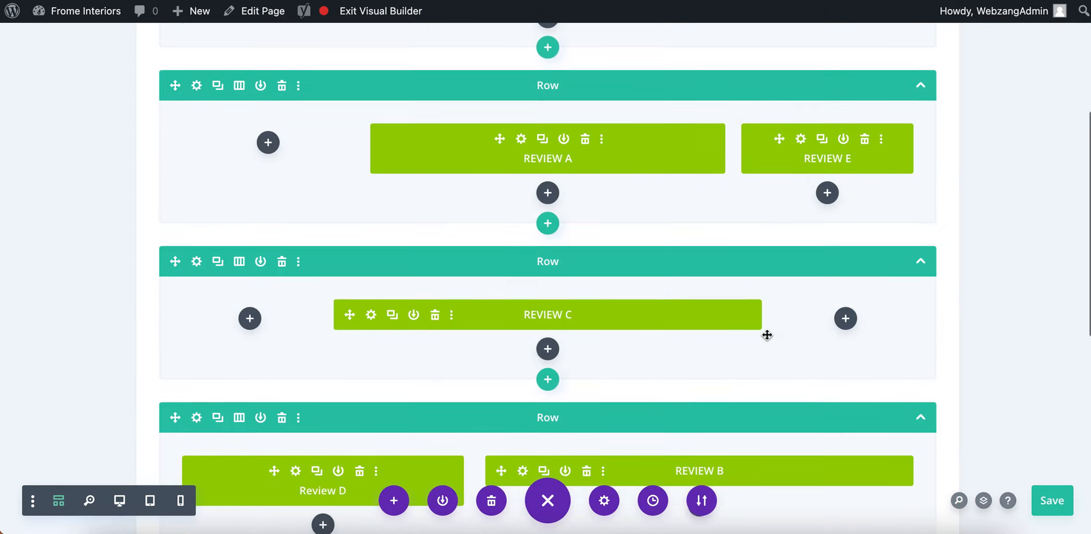
pyautogui.scroll(-6, 767, 335)
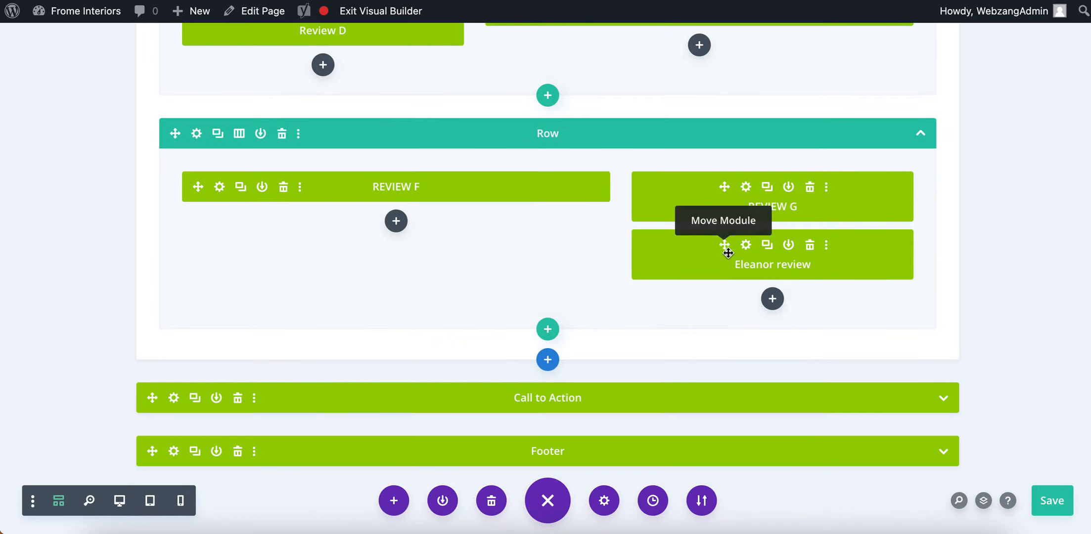
pyautogui.click(810, 245)
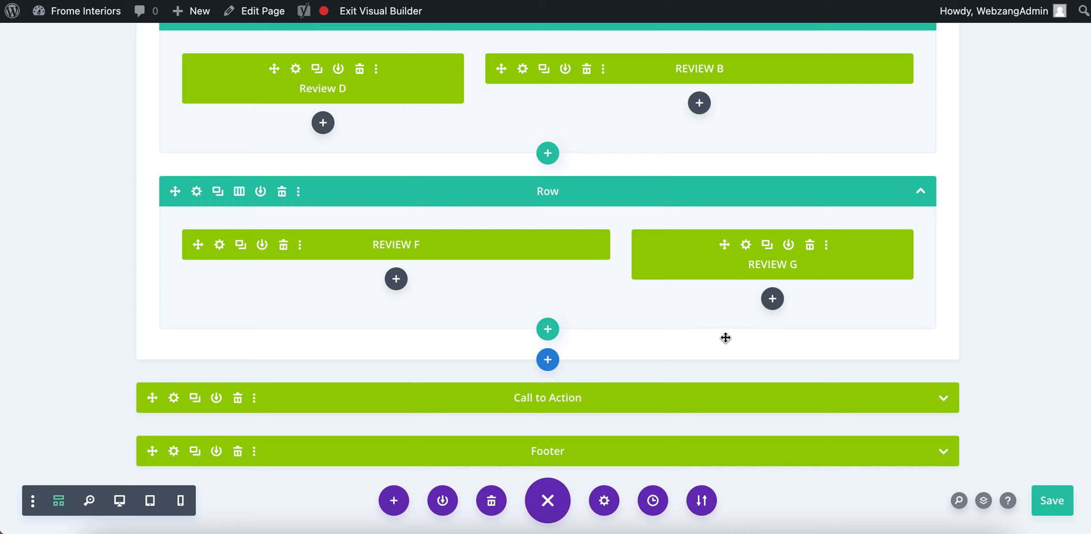
# Insert the newly saved global testimonial from the Divi Library below REVIEW F and remove it again.
pyautogui.click(396, 280)
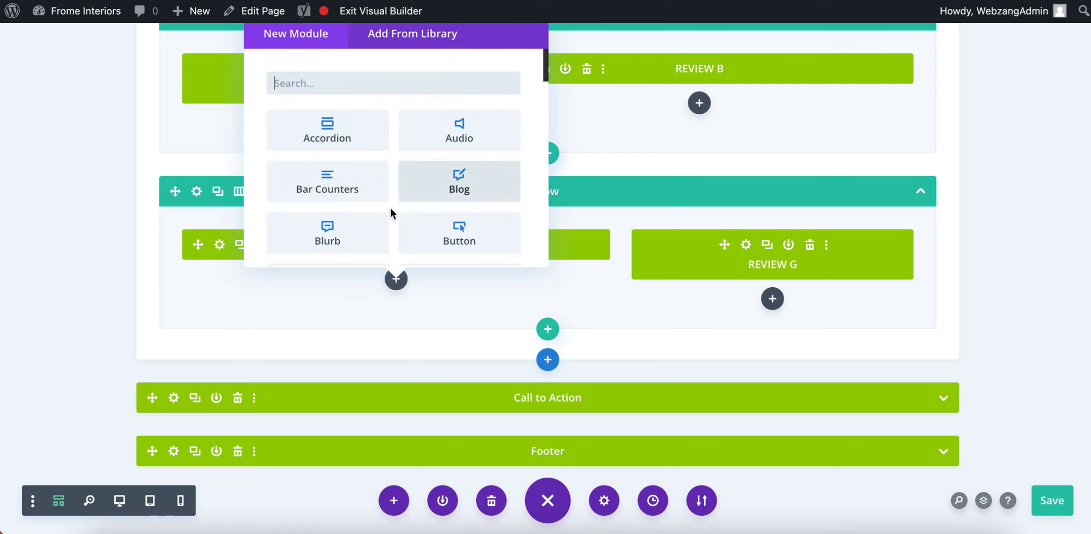
pyautogui.click(393, 43)
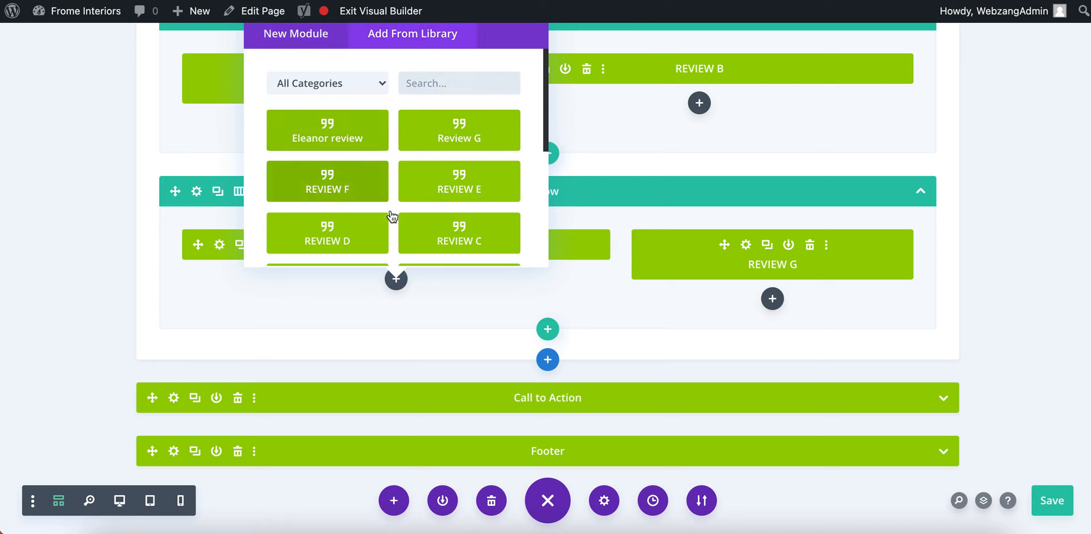
pyautogui.scroll(-5, 390, 242)
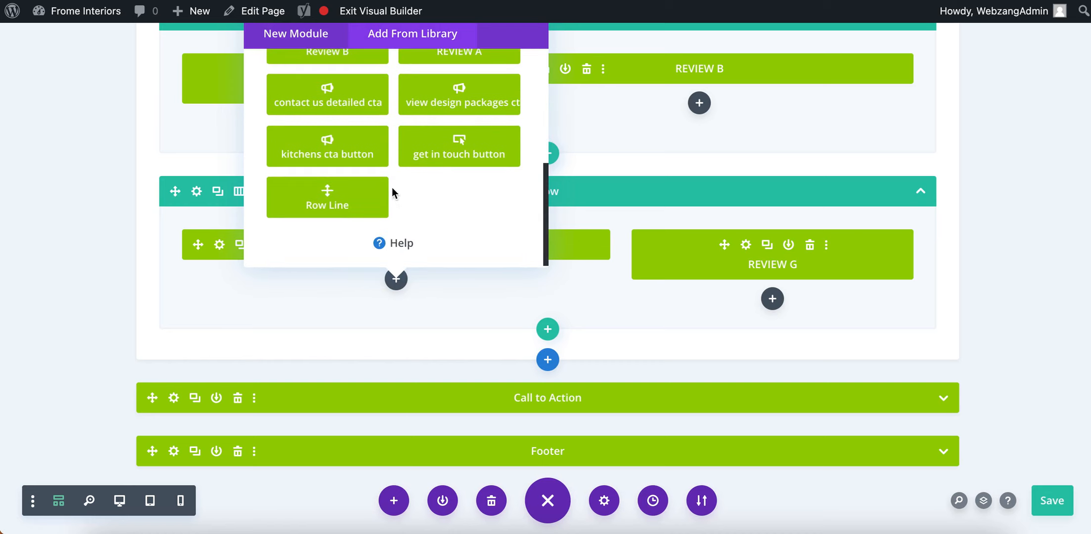
pyautogui.scroll(5, 392, 187)
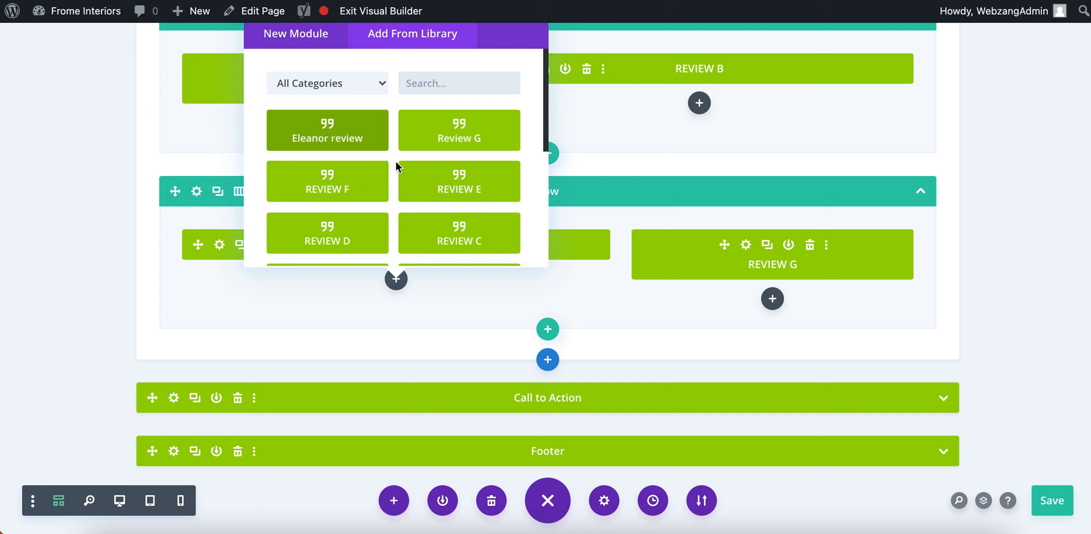
pyautogui.scroll(-1, 396, 161)
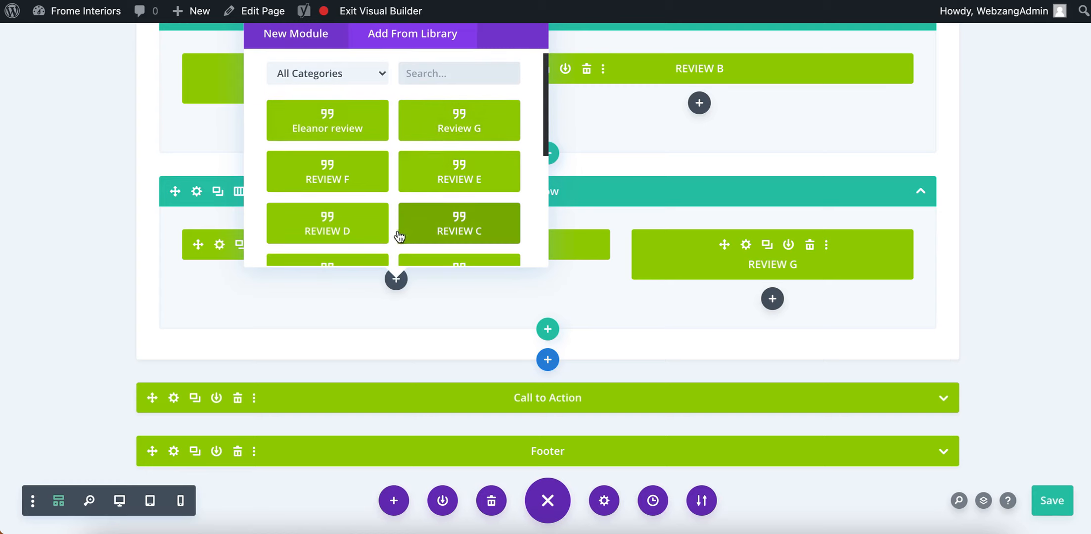
pyautogui.scroll(-3, 399, 236)
pyautogui.scroll(3, 397, 226)
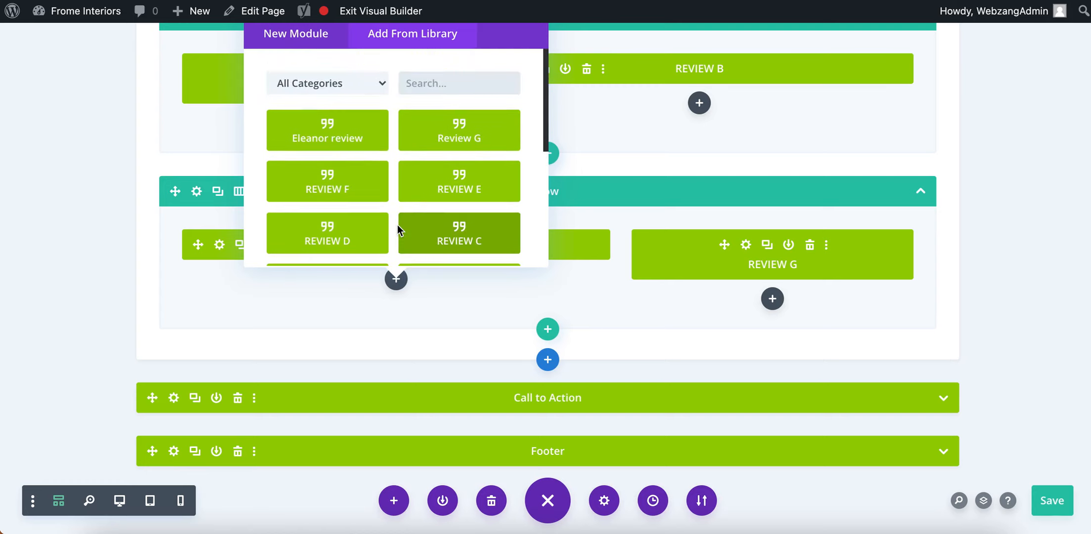
pyautogui.click(342, 139)
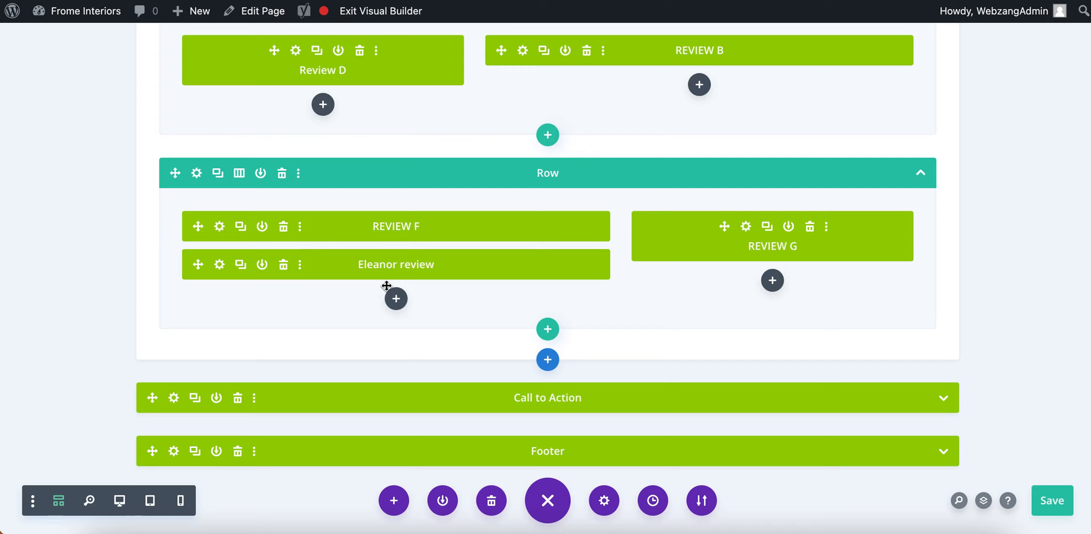
pyautogui.click(282, 265)
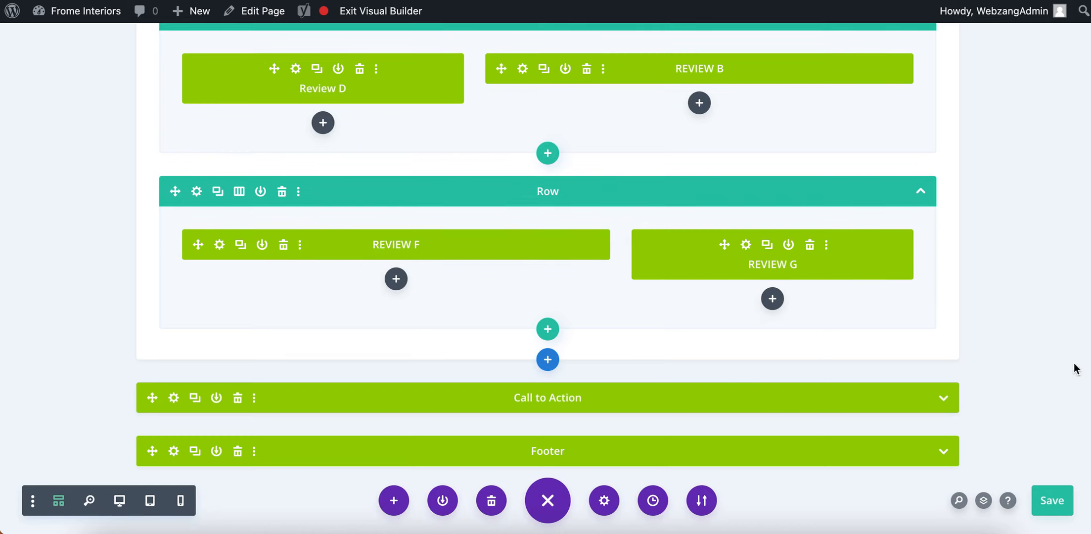
# Save the Reviews page and exit the visual builder to look through the published testimonials.
pyautogui.click(1050, 499)
pyautogui.scroll(10, 1007, 331)
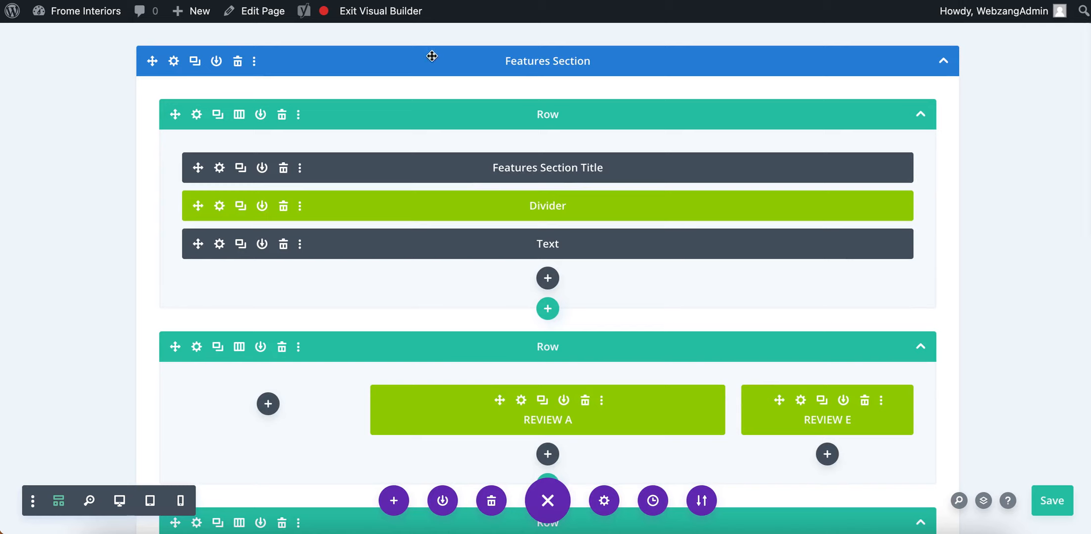
pyautogui.click(387, 11)
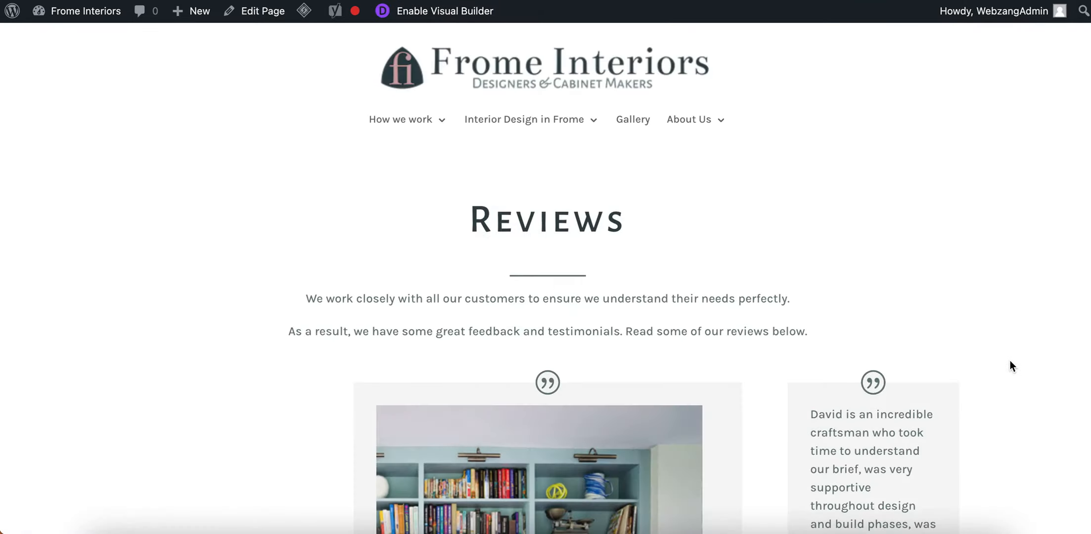
pyautogui.scroll(-10, 1012, 366)
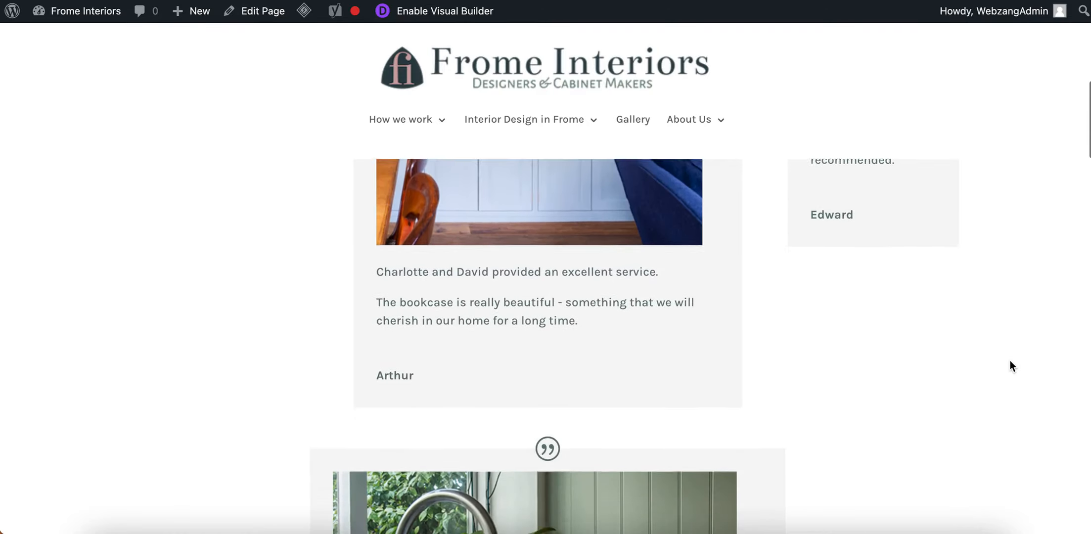
pyautogui.scroll(-15, 1011, 362)
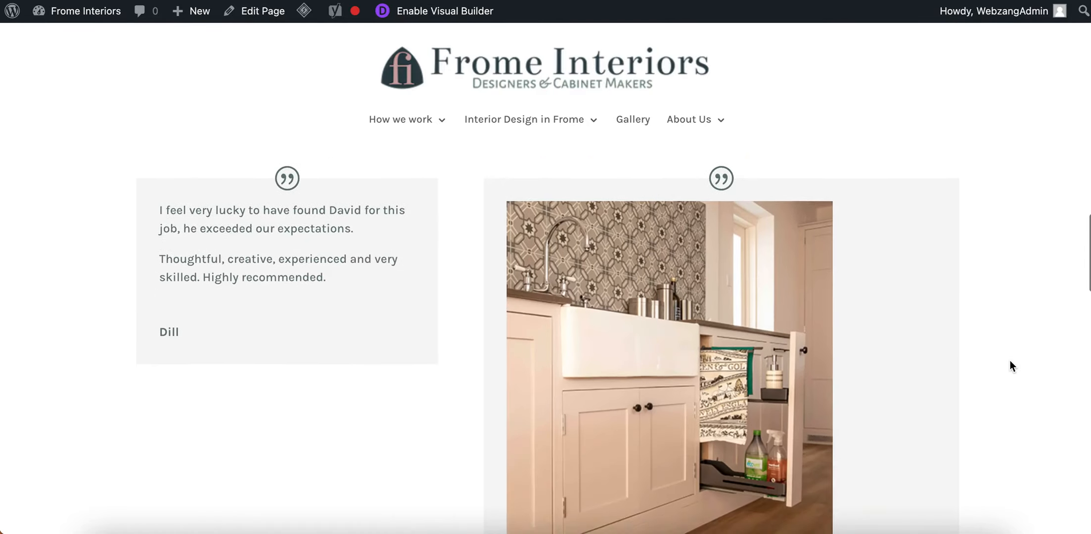
pyautogui.scroll(-15, 1010, 366)
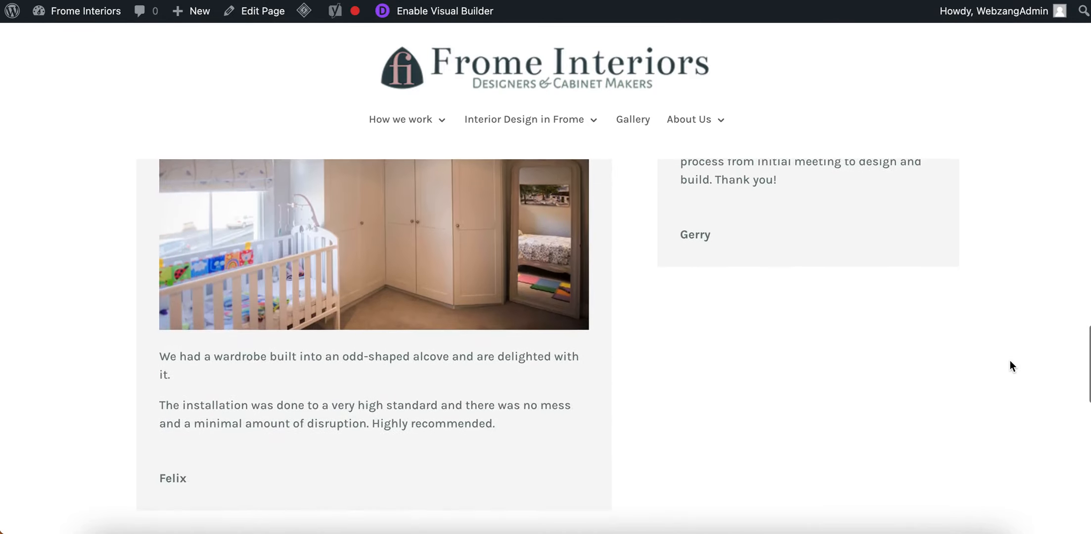